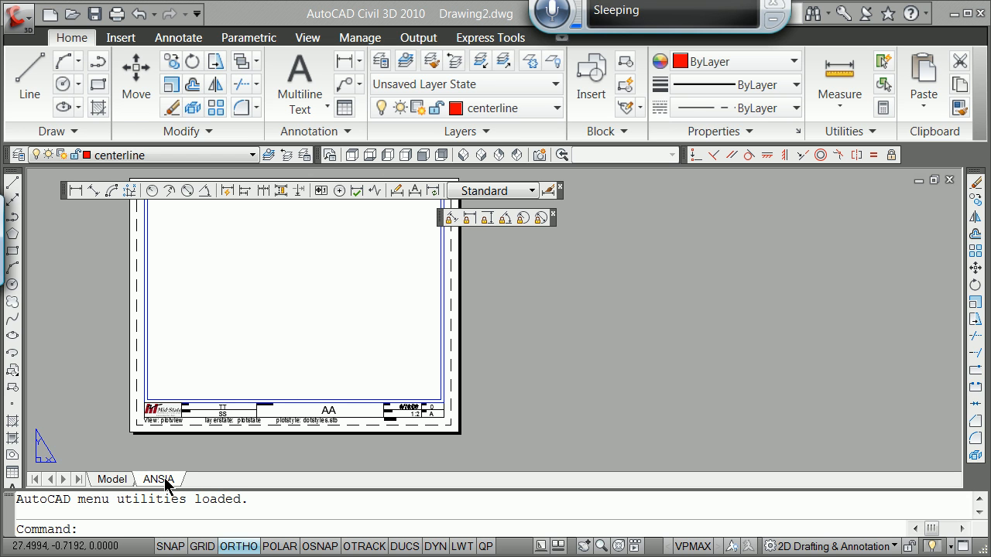
Switch from the ANSIA layout to model space and hide the speech recognition bar.
{"action": "left_click", "coordinate": [112, 480]}
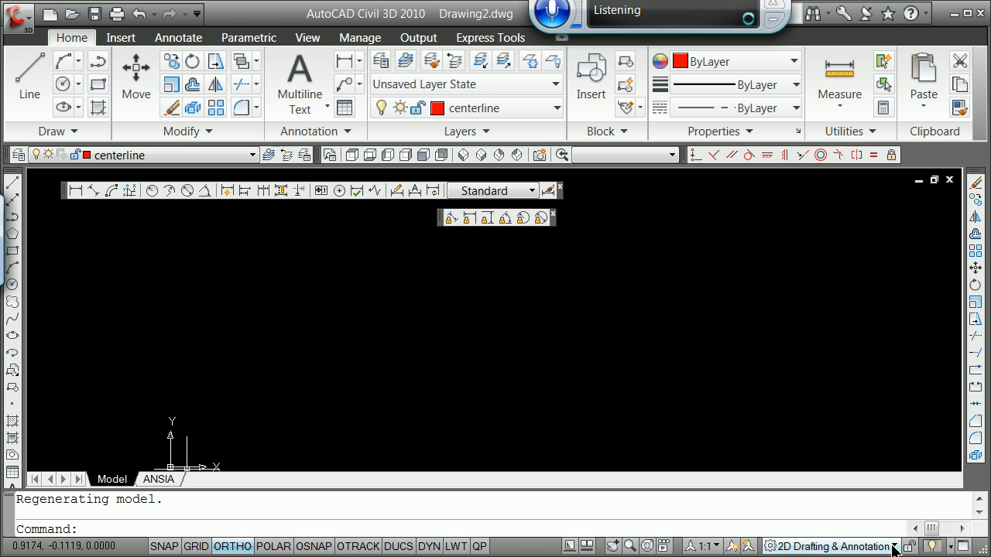
{"action": "left_click", "coordinate": [775, 8]}
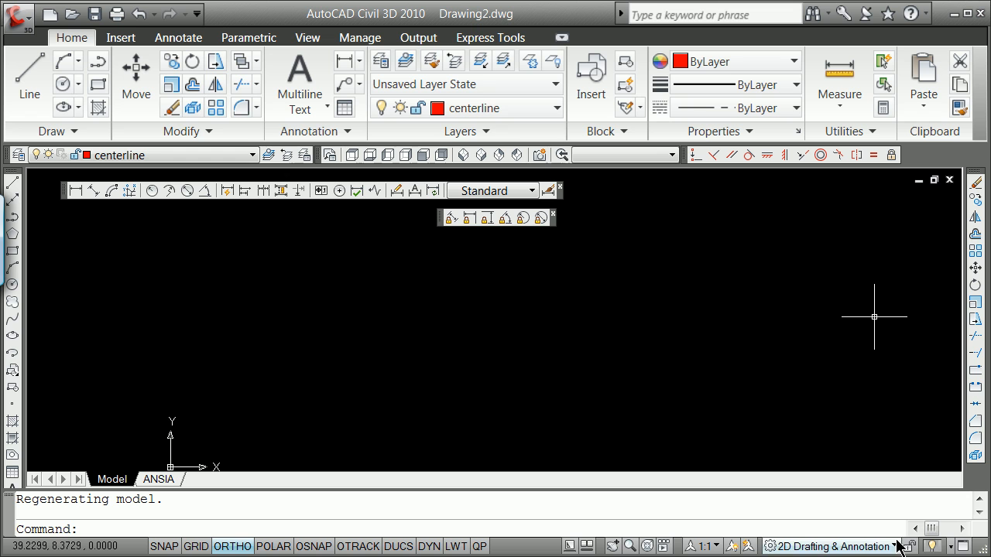
Change the workspace to 3D Modeling, close its Tool Palettes window, and return to the 2D Drafting & Annotation workspace.
{"action": "left_click", "coordinate": [896, 547]}
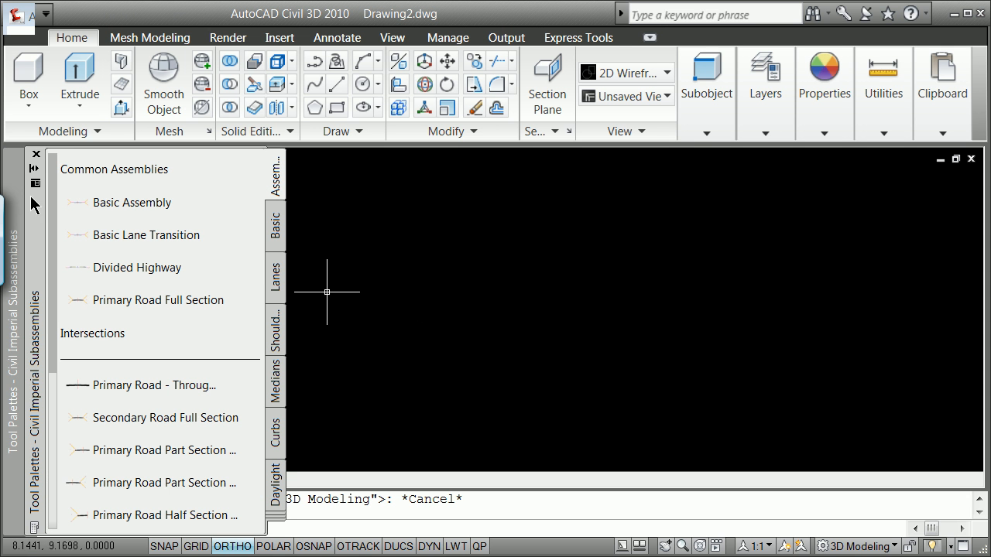
{"action": "left_click", "coordinate": [35, 156]}
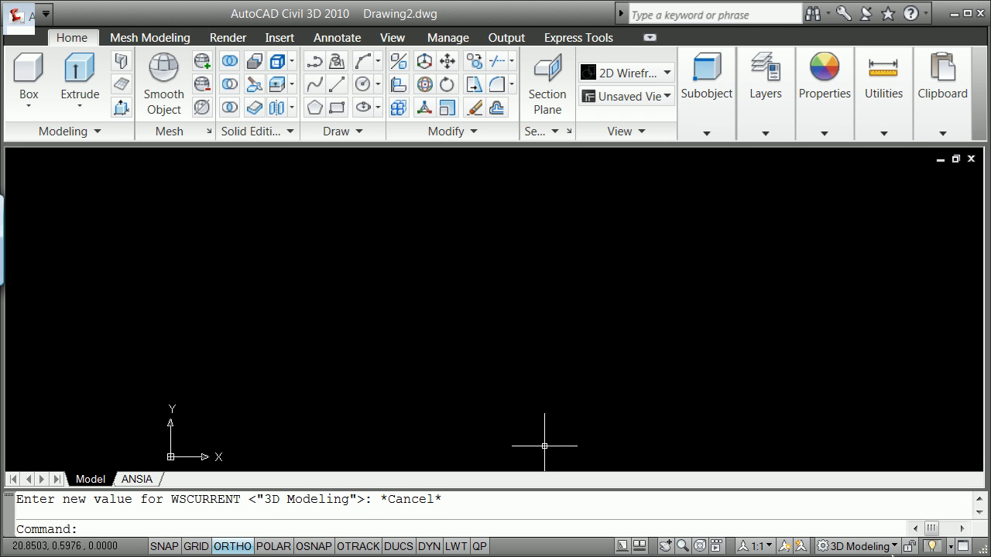
{"action": "left_click", "coordinate": [894, 546]}
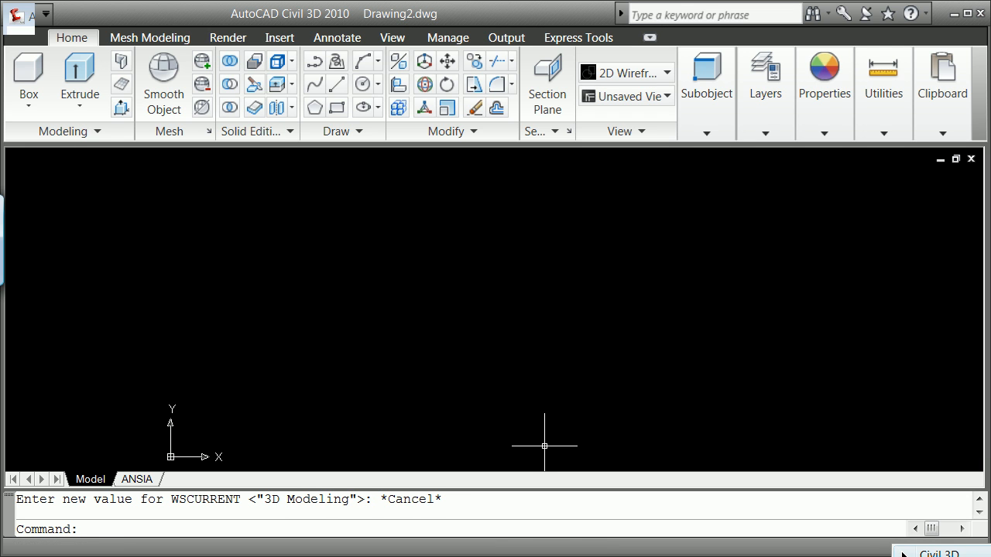
{"action": "left_click", "coordinate": [913, 555]}
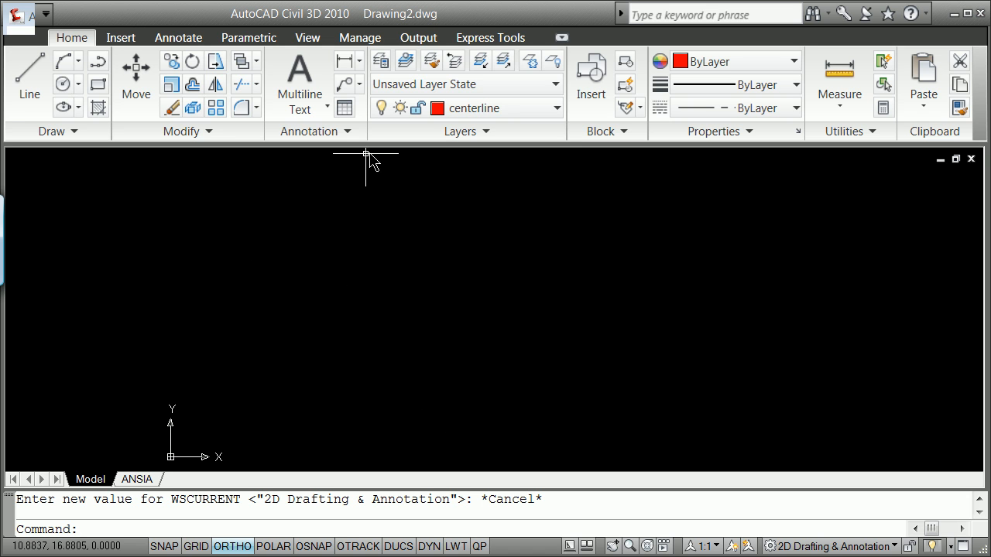
Cycle the ribbon through its minimized states and restore it to full size.
{"action": "left_click", "coordinate": [562, 39]}
{"action": "left_click", "coordinate": [562, 38]}
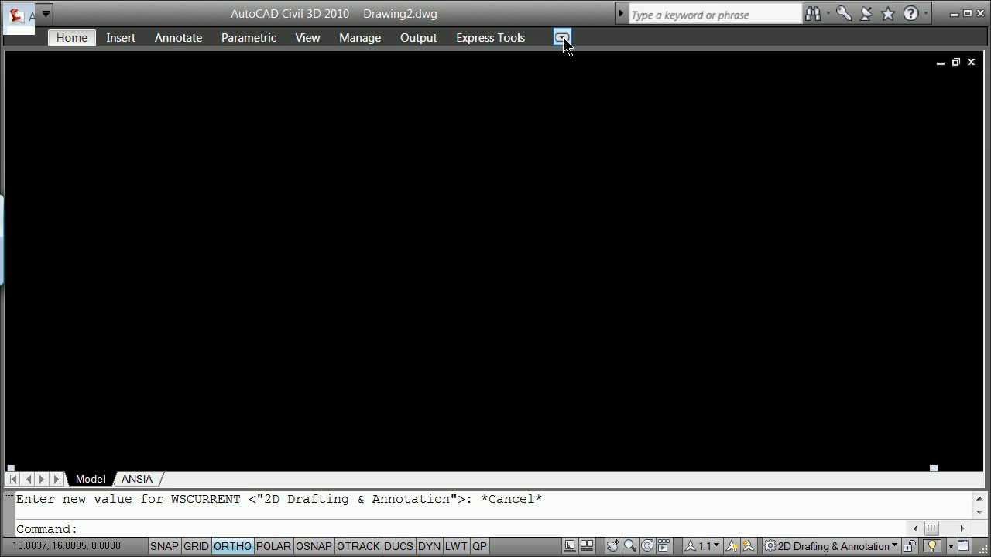
{"action": "left_click", "coordinate": [562, 39]}
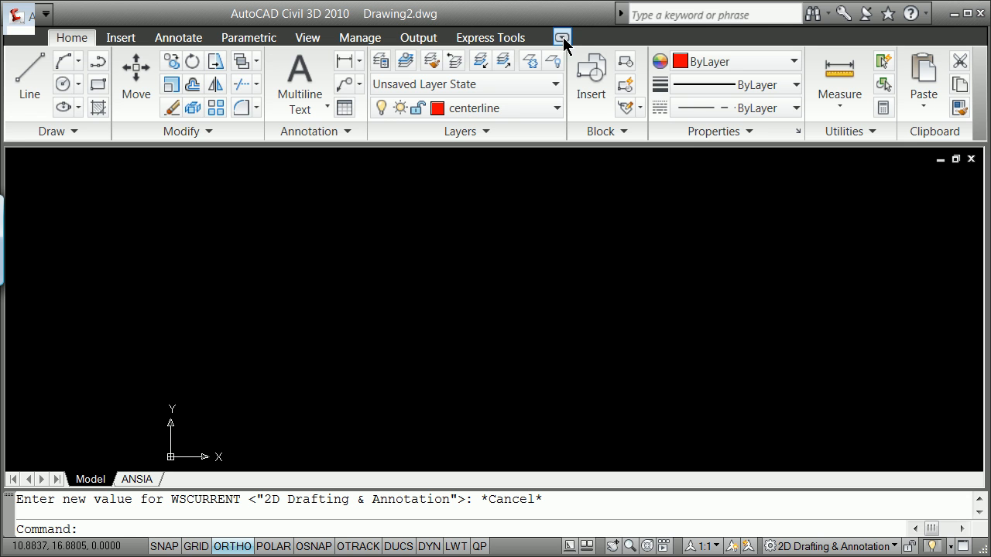
Examine the circle creation options and the Insert, Annotate, Parametric, View, Manage, Output and Express Tools command sets on the ribbon.
{"action": "left_click", "coordinate": [79, 84]}
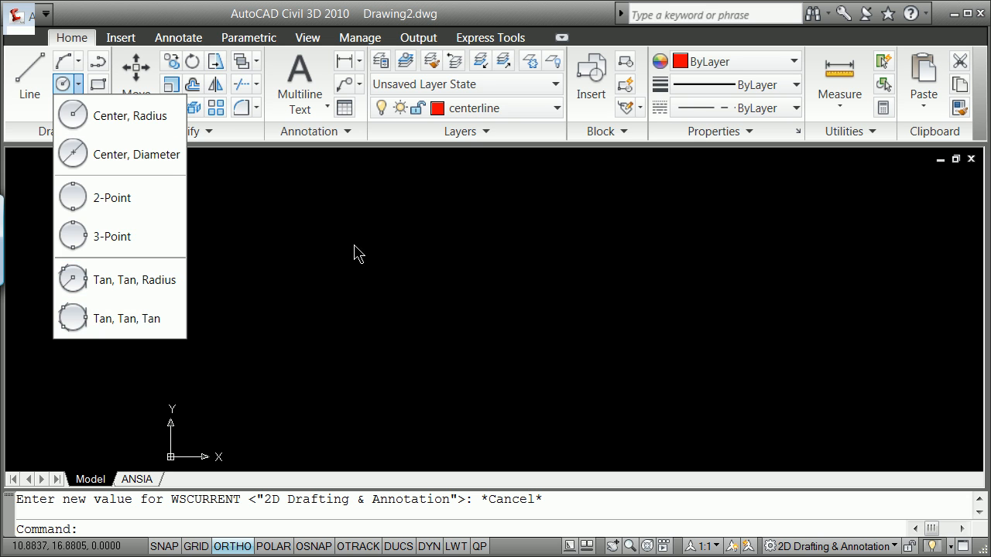
{"action": "left_click", "coordinate": [314, 224]}
{"action": "left_click", "coordinate": [310, 215]}
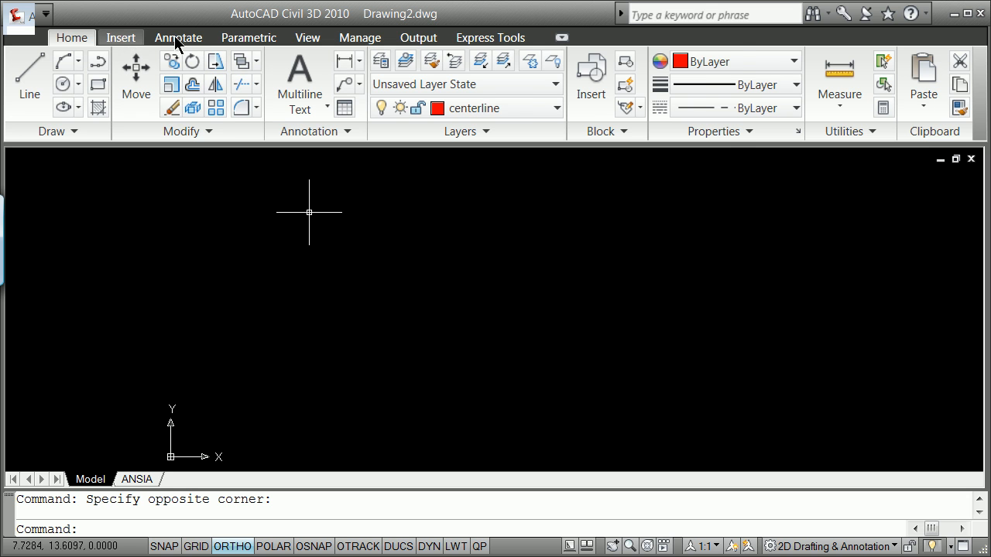
{"action": "left_click", "coordinate": [120, 38]}
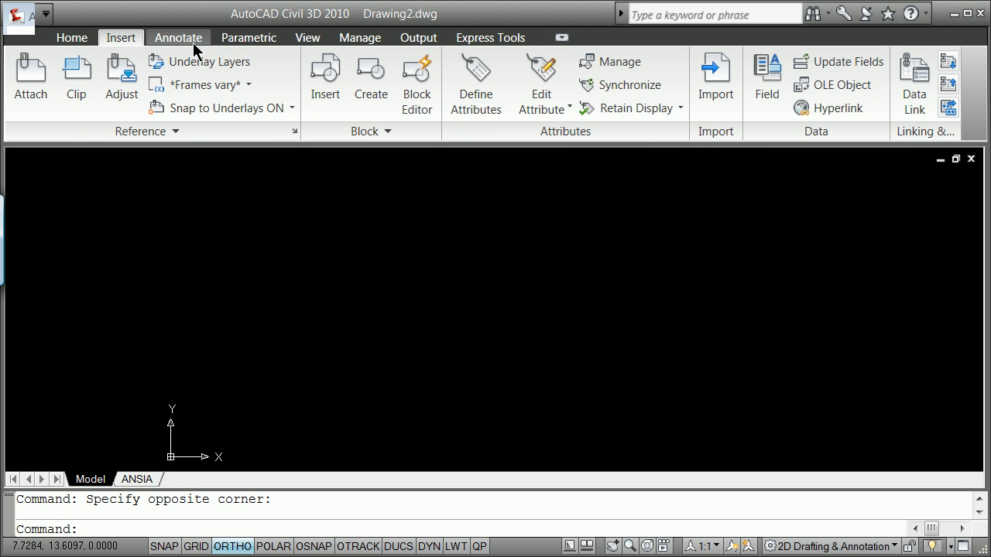
{"action": "left_click", "coordinate": [192, 41]}
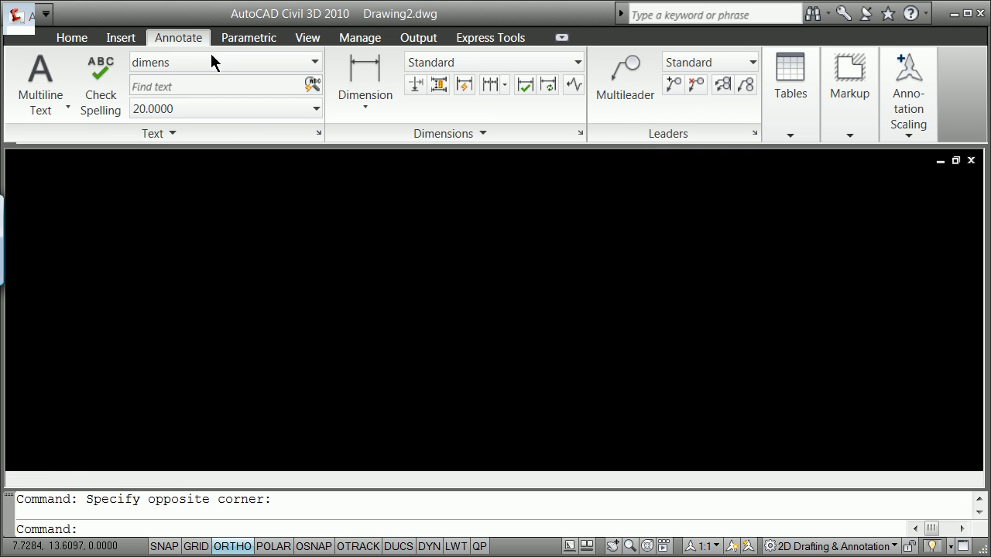
{"action": "left_click", "coordinate": [252, 36]}
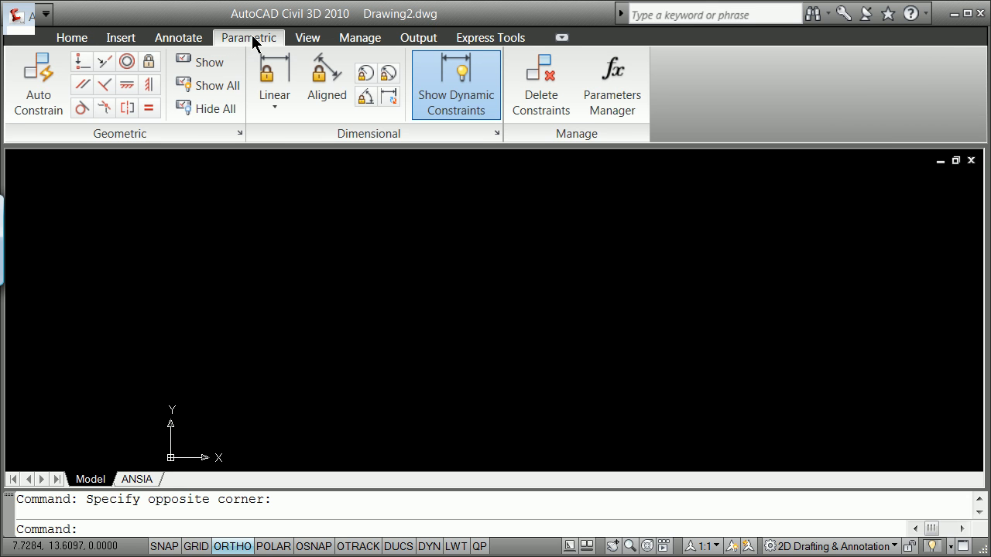
{"action": "left_click", "coordinate": [310, 38]}
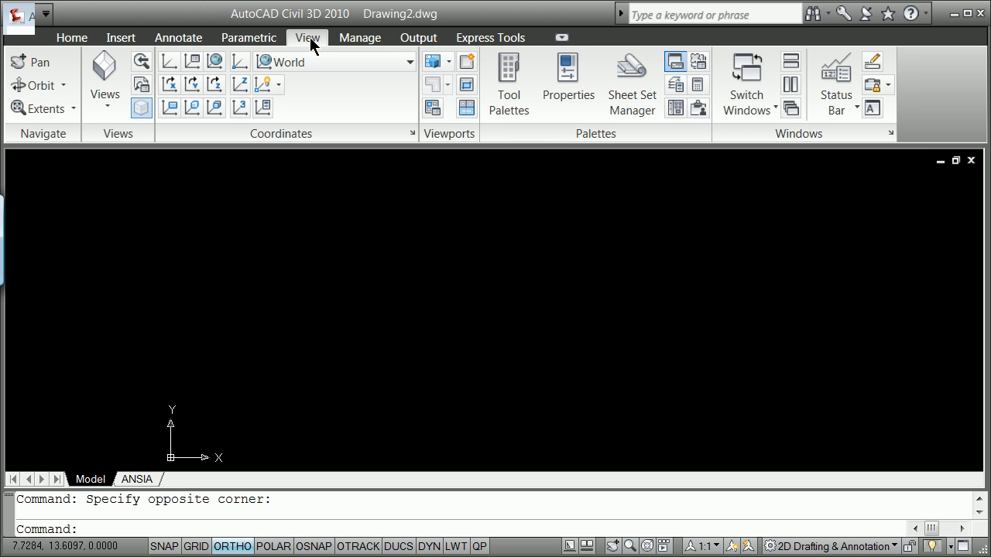
{"action": "left_click", "coordinate": [373, 43]}
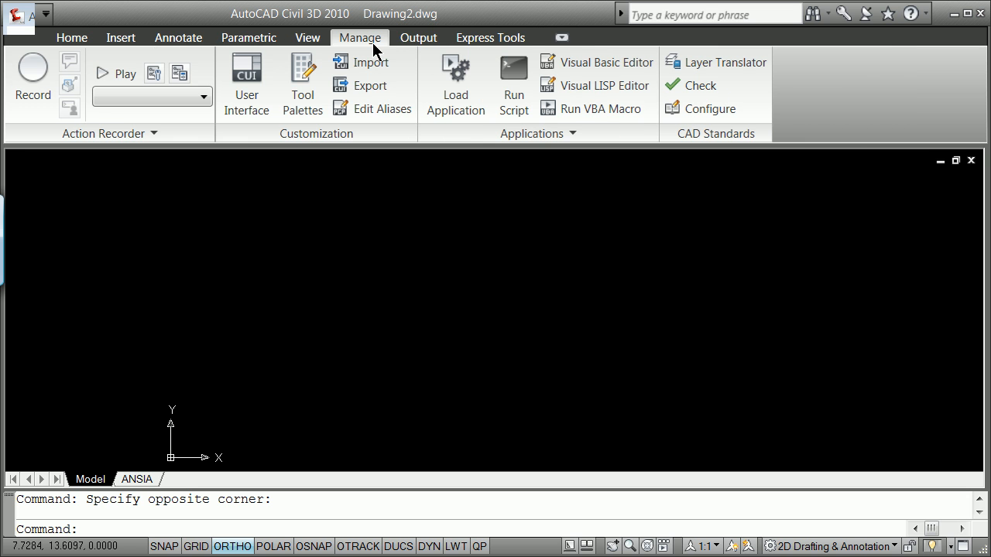
{"action": "left_click", "coordinate": [420, 43]}
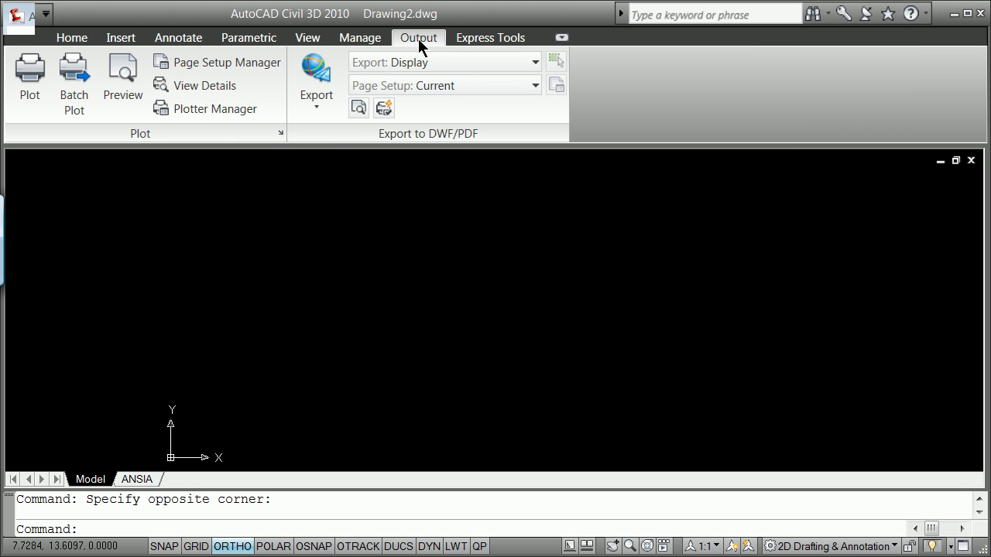
{"action": "left_click", "coordinate": [477, 38]}
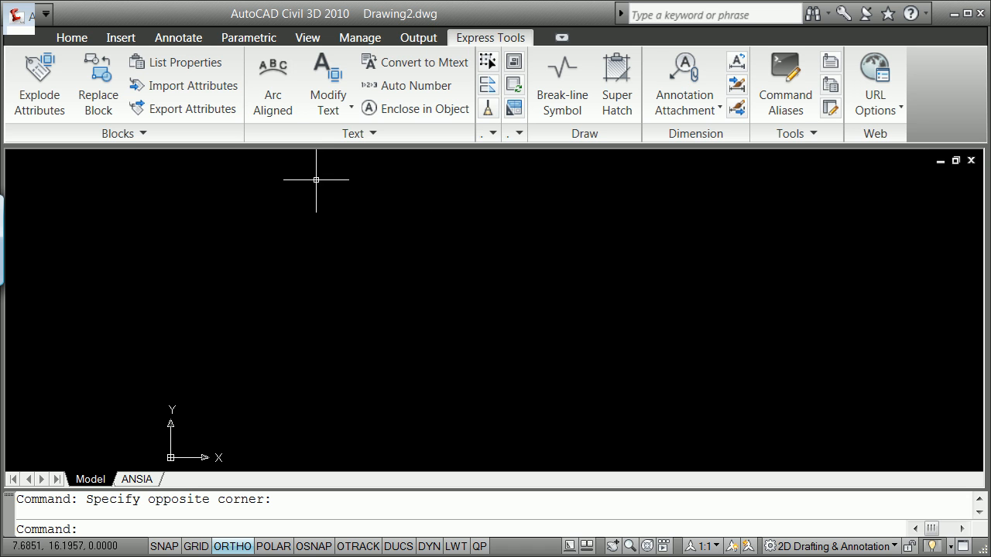
{"action": "left_click", "coordinate": [68, 38]}
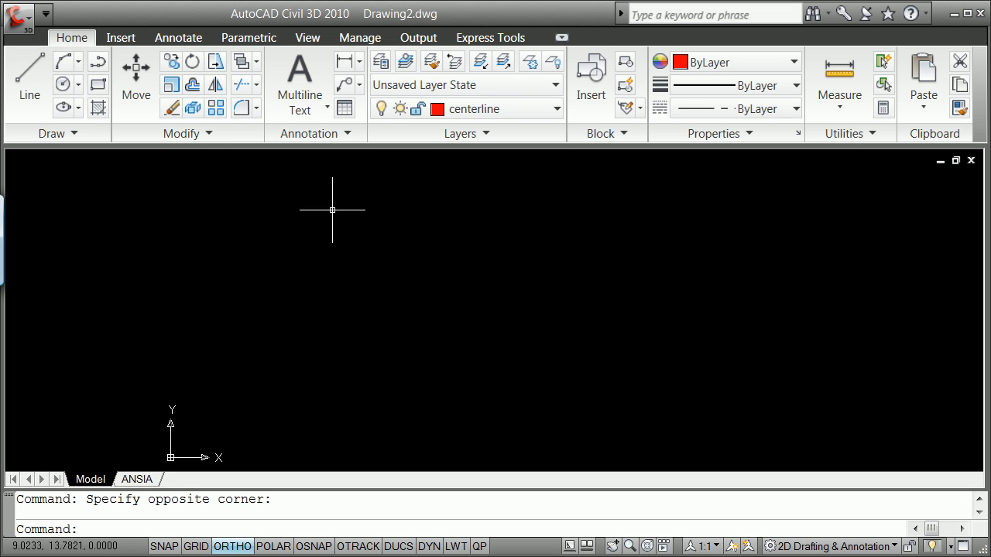
{"action": "right_click", "coordinate": [592, 35]}
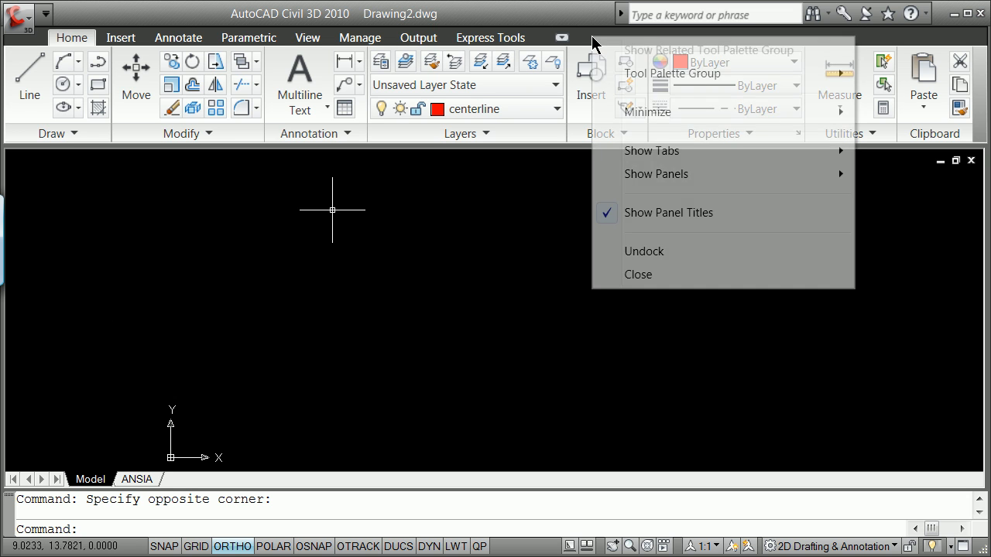
{"action": "mouse_move", "coordinate": [693, 81]}
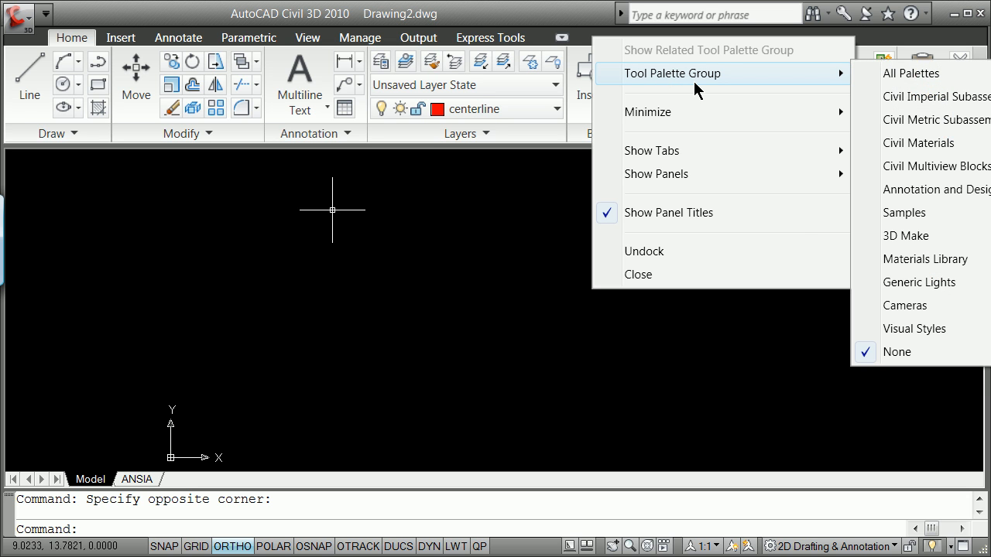
{"action": "left_click", "coordinate": [518, 237]}
{"action": "left_click", "coordinate": [518, 237]}
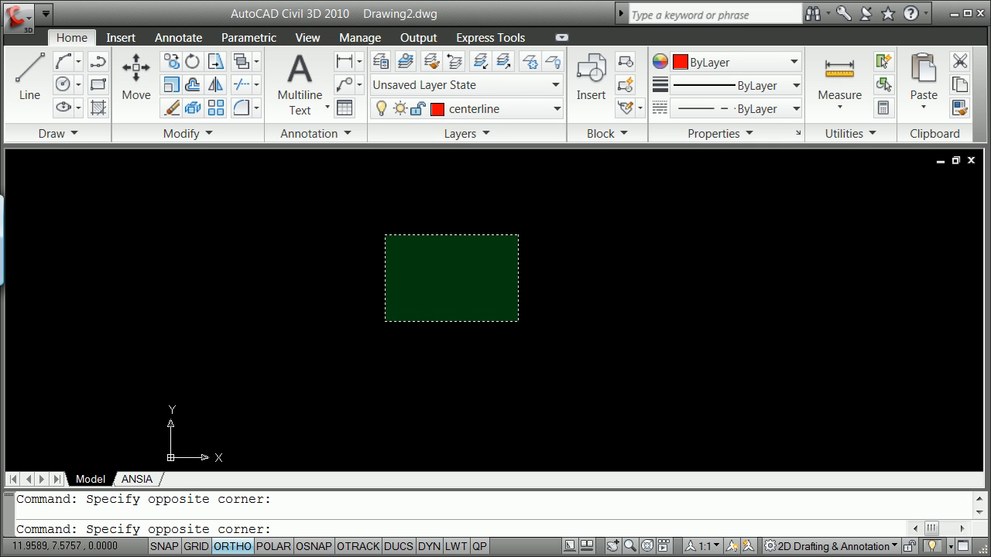
{"action": "left_click", "coordinate": [343, 294]}
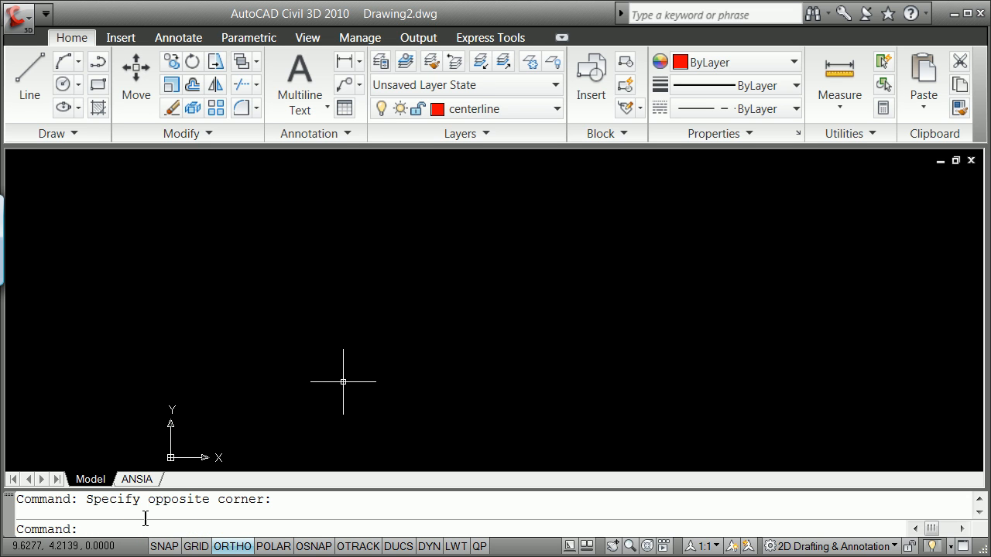
Display the Draw toolbar with the -TOOLBAR command, accepting the default Show option.
{"action": "left_click", "coordinate": [132, 530]}
{"action": "type", "text": "-toolbar"}
{"action": "key", "text": "Return"}
{"action": "type", "text": "draw"}
{"action": "key", "text": "Return"}
{"action": "key", "text": "Return"}
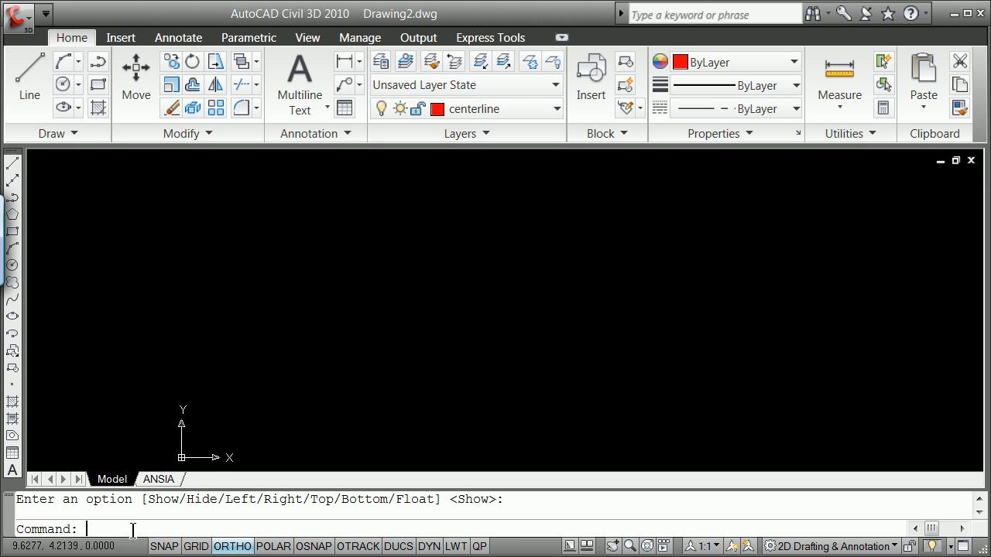
Display the Modify toolbar and minimize the ribbon to its tab titles.
{"action": "right_click", "coordinate": [13, 154]}
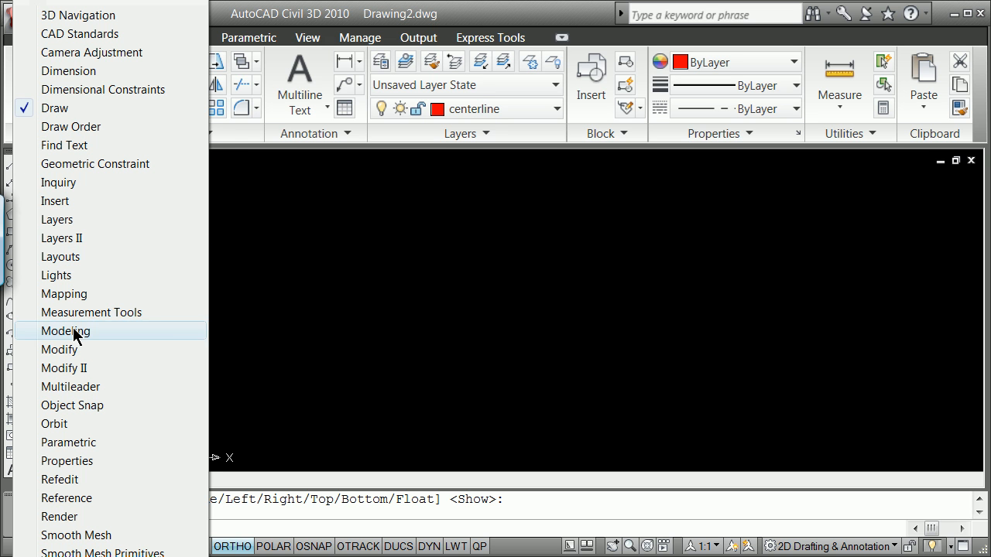
{"action": "left_click", "coordinate": [69, 349]}
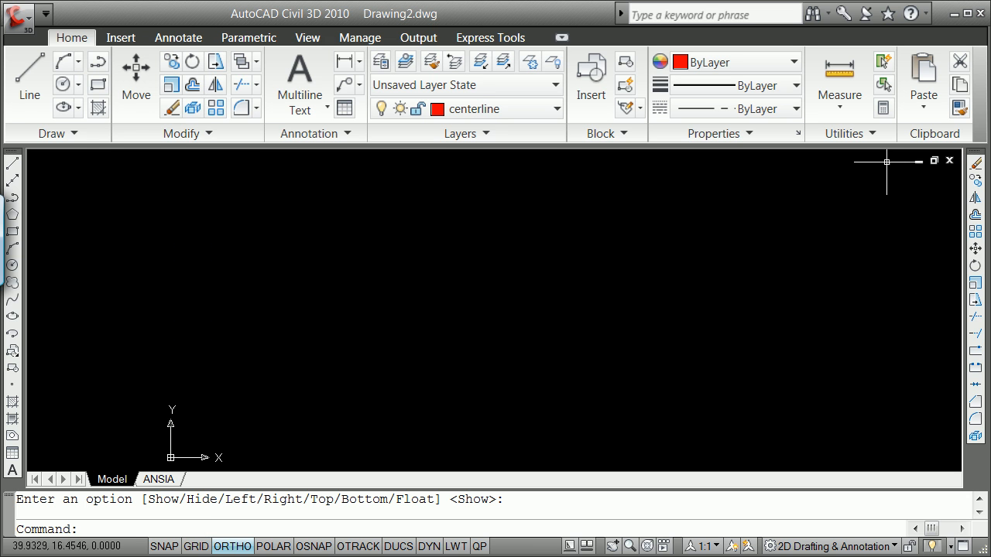
{"action": "left_click", "coordinate": [559, 39]}
{"action": "left_click", "coordinate": [559, 39]}
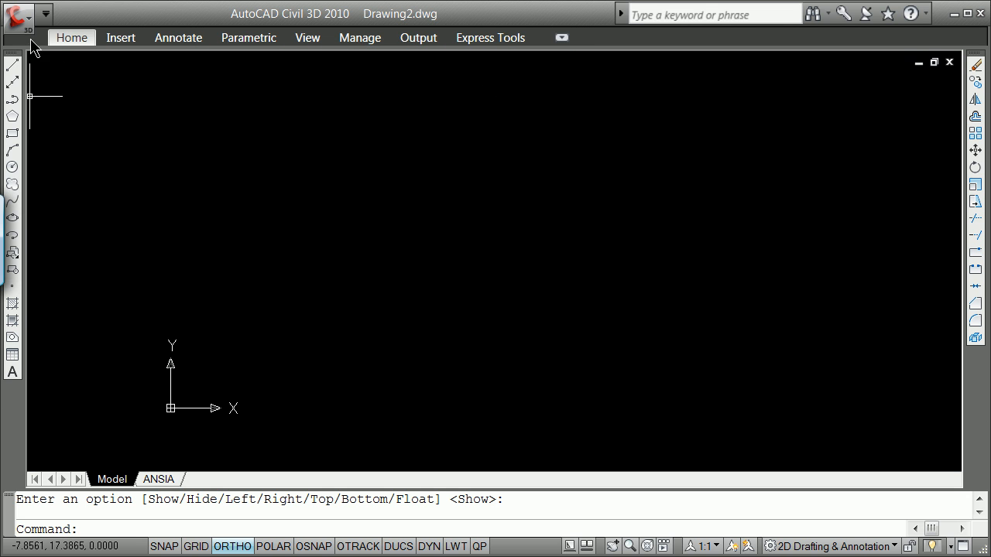
Display the Layers and Standard toolbars above the drawing area.
{"action": "right_click", "coordinate": [20, 62]}
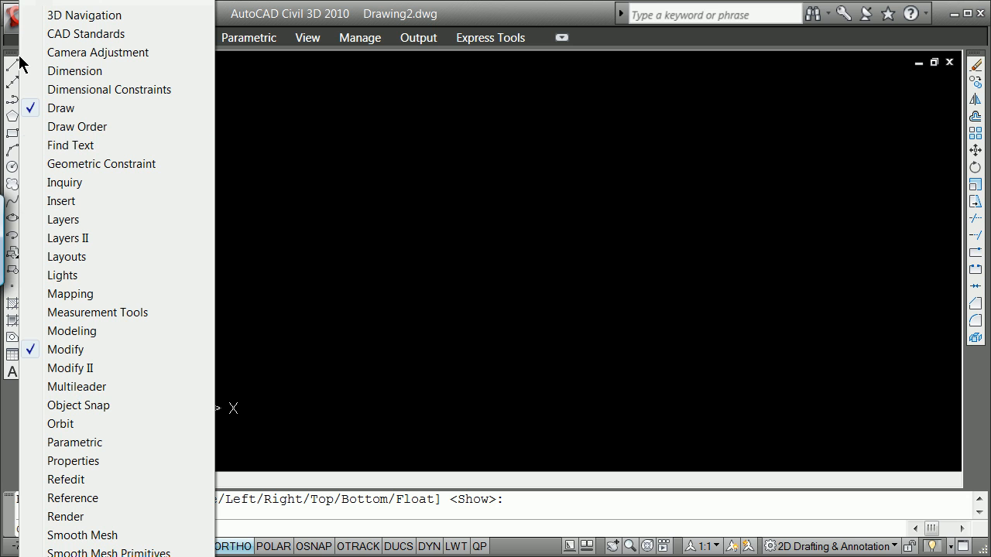
{"action": "left_click", "coordinate": [92, 224]}
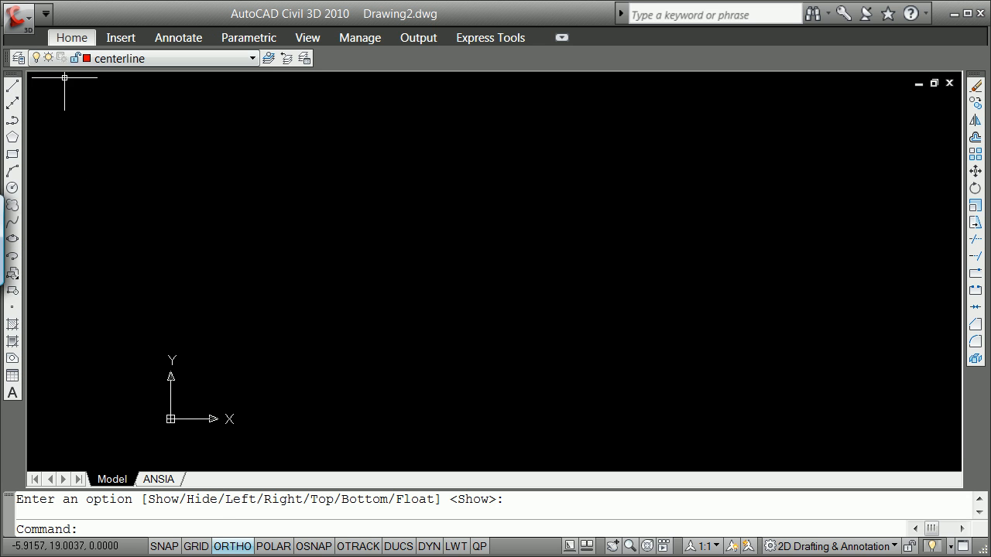
{"action": "right_click", "coordinate": [10, 64]}
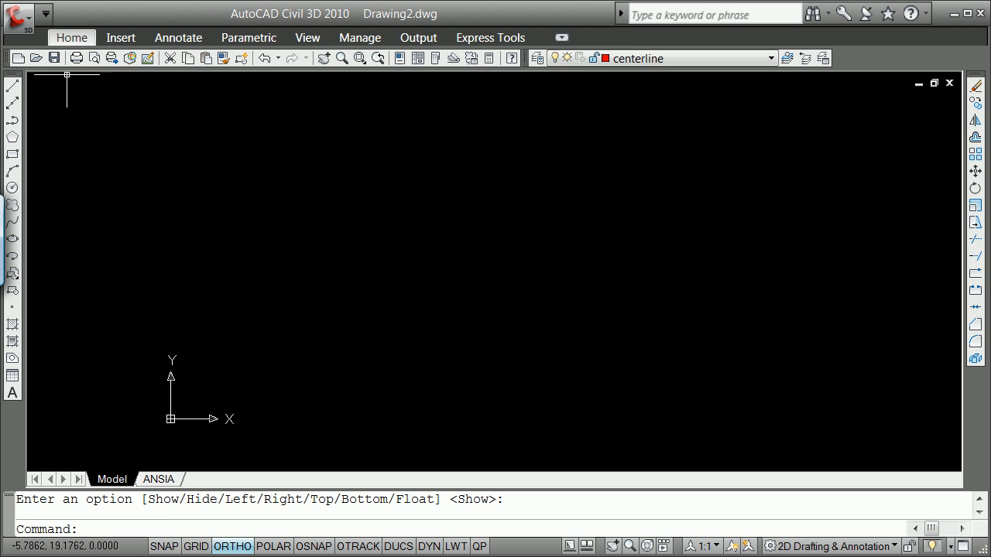
Display the Inquiry toolbar and dock it in the row above the drawing area, beside the Layers toolbar.
{"action": "right_click", "coordinate": [9, 61]}
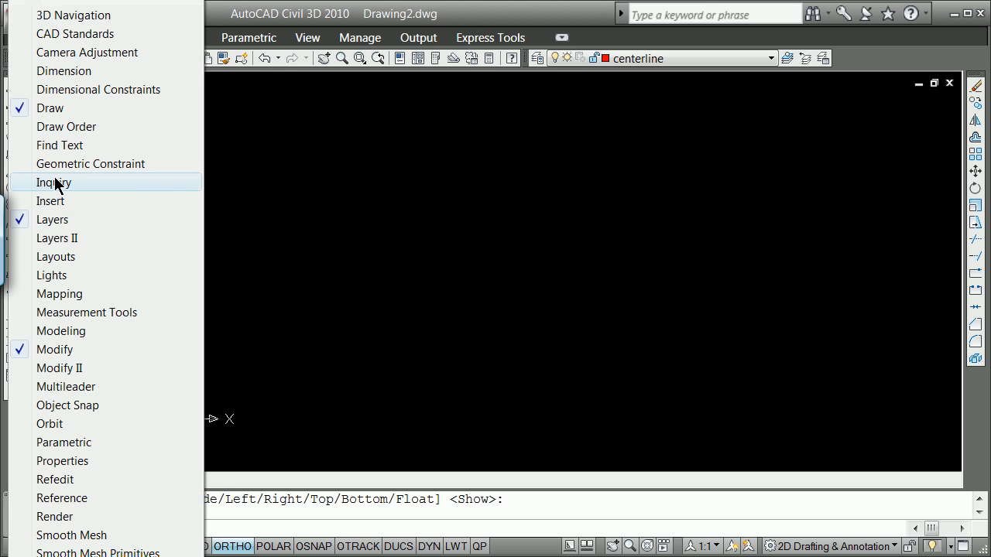
{"action": "left_click", "coordinate": [25, 184]}
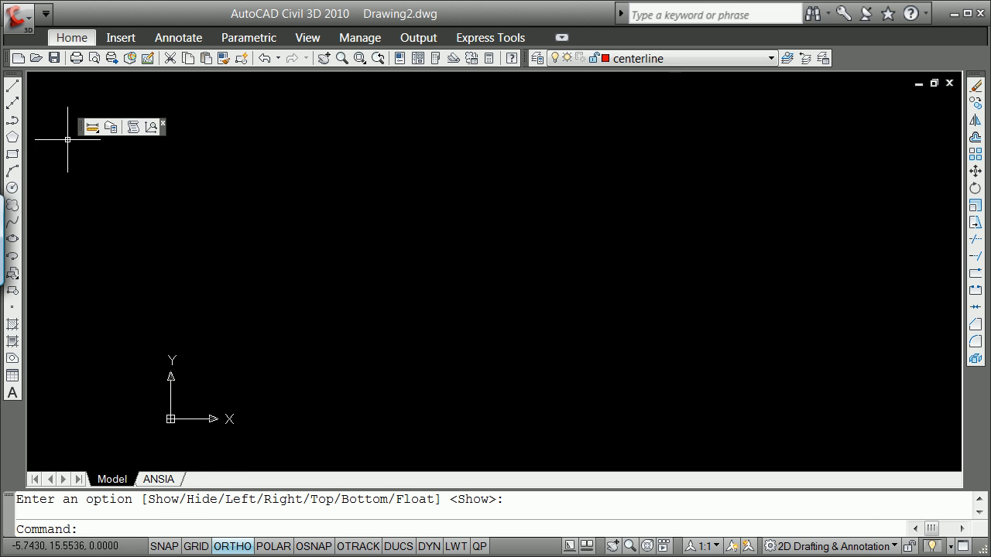
{"action": "mouse_move", "coordinate": [80, 133]}
{"action": "left_mouse_down"}
{"action": "mouse_move", "coordinate": [515, 303]}
{"action": "mouse_move", "coordinate": [821, 491]}
{"action": "mouse_move", "coordinate": [859, 500]}
{"action": "mouse_move", "coordinate": [898, 263]}
{"action": "mouse_move", "coordinate": [852, 53]}
{"action": "mouse_move", "coordinate": [883, 68]}
{"action": "left_mouse_up"}
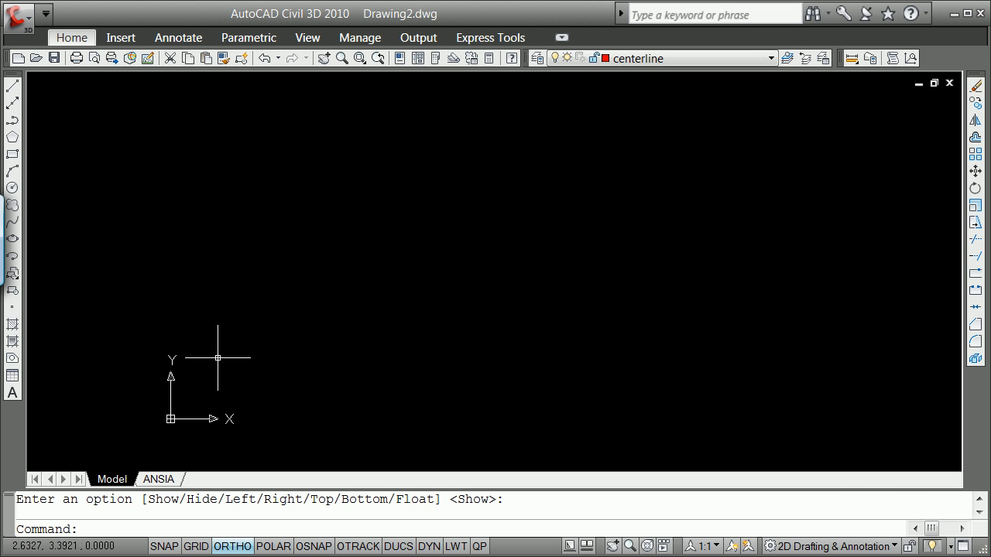
Display the View toolbar and dock the Layers toolbar between the layout tabs and the command line.
{"action": "right_click", "coordinate": [11, 80]}
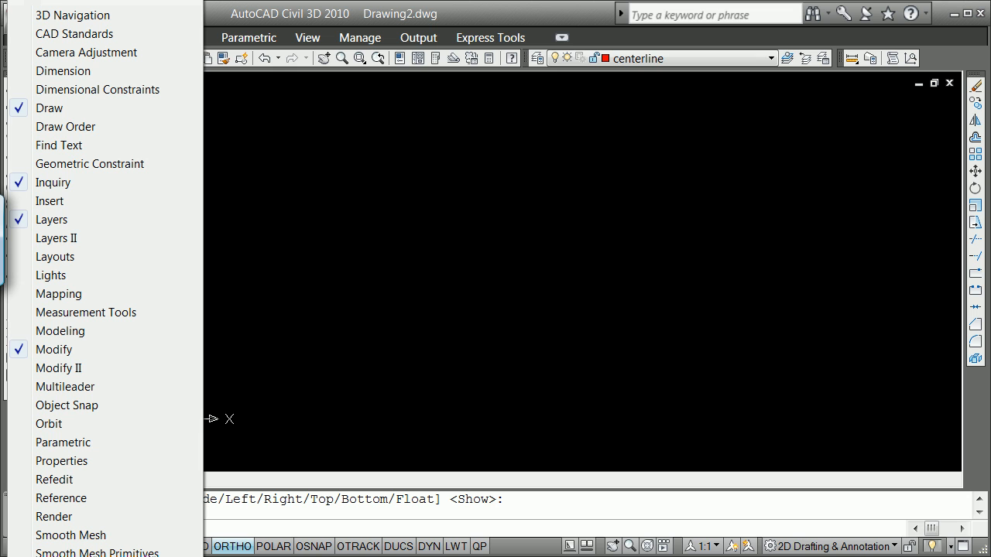
{"action": "left_click", "coordinate": [100, 555]}
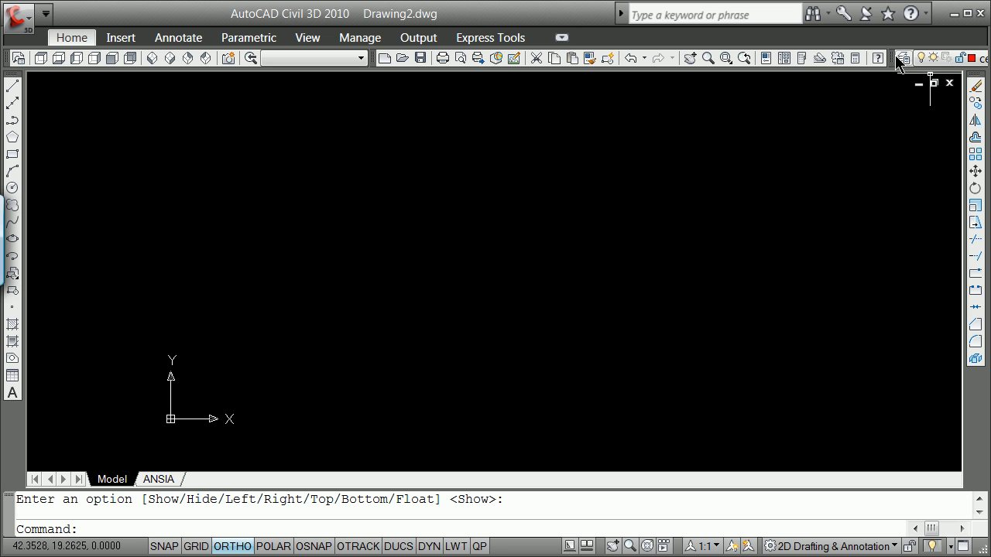
{"action": "mouse_move", "coordinate": [890, 59]}
{"action": "left_mouse_down"}
{"action": "mouse_move", "coordinate": [710, 436]}
{"action": "mouse_move", "coordinate": [702, 478]}
{"action": "left_mouse_up"}
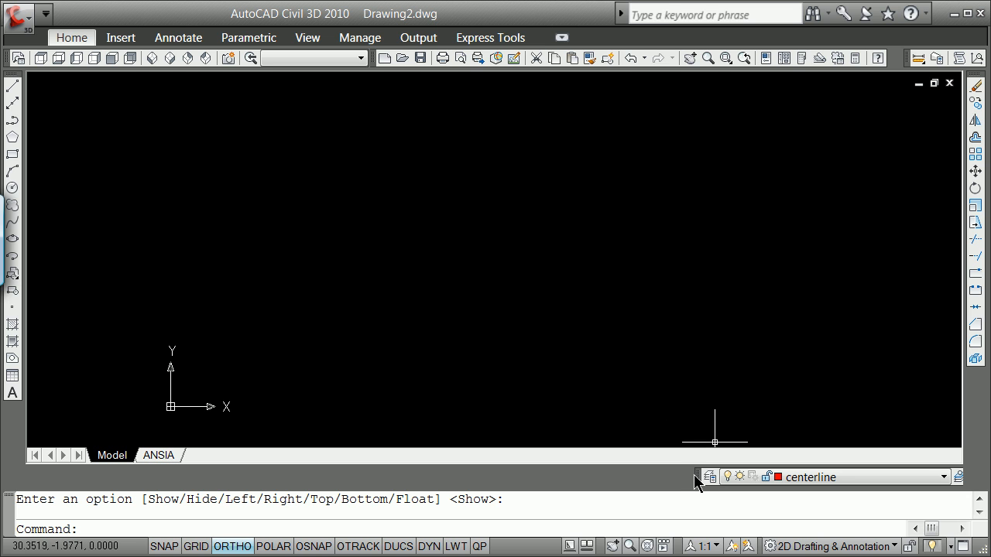
Shift the Layers toolbar along its row, then display the Layers II toolbar and dock it above the command line.
{"action": "left_click_drag", "start_coordinate": [703, 478], "coordinate": [612, 477]}
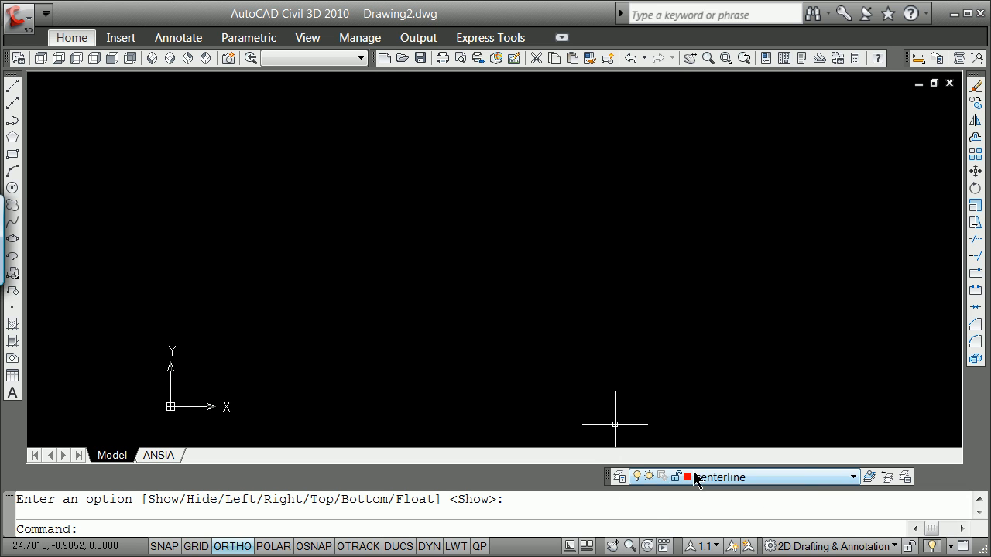
{"action": "right_click", "coordinate": [607, 475]}
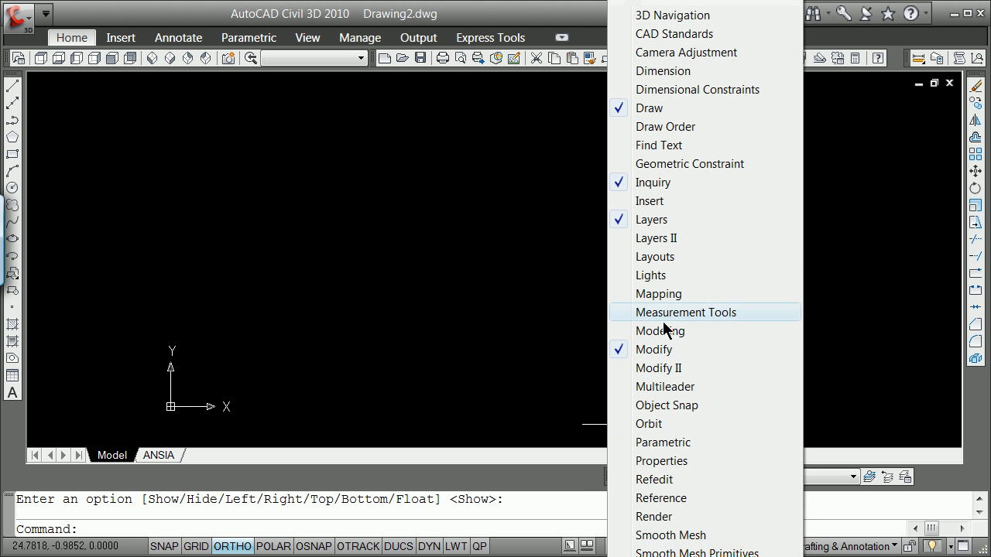
{"action": "left_click", "coordinate": [657, 238]}
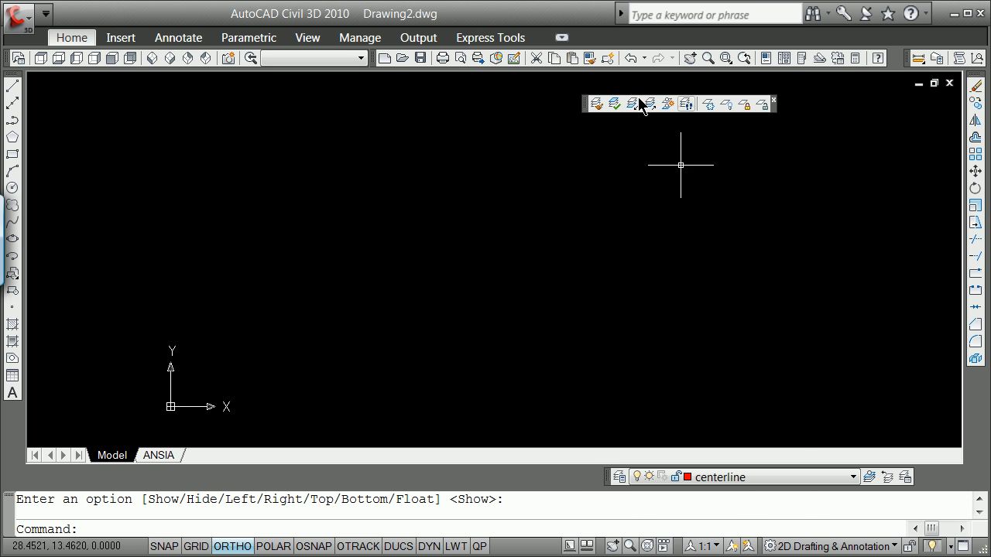
{"action": "left_click_drag", "start_coordinate": [586, 109], "coordinate": [343, 501]}
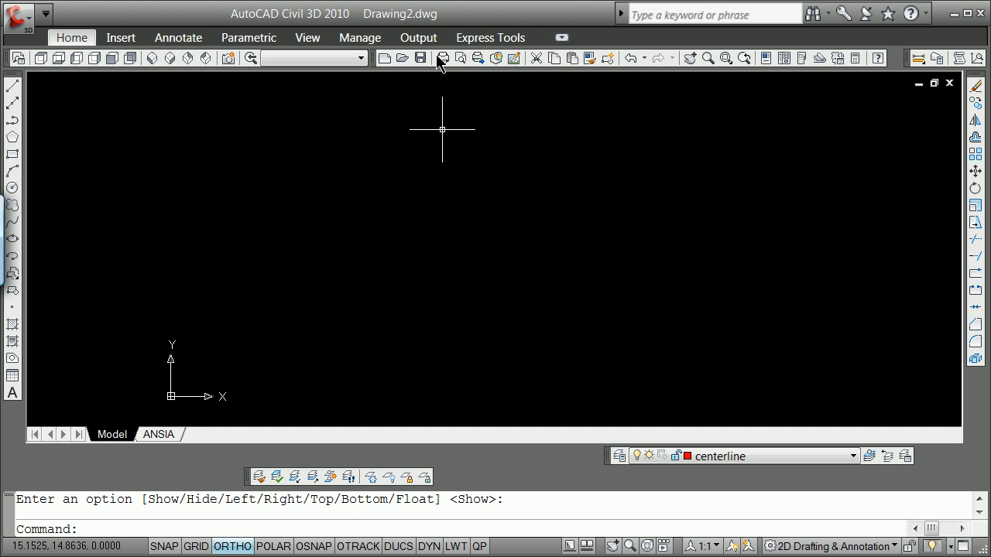
Expand the full ribbon and reduce it to its panel titles.
{"action": "left_click", "coordinate": [563, 38]}
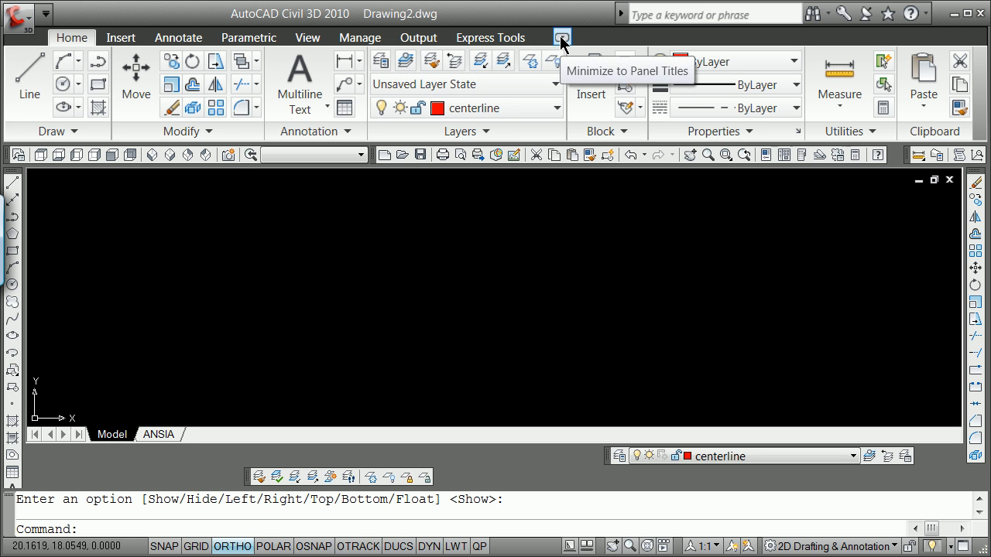
{"action": "left_click", "coordinate": [561, 39]}
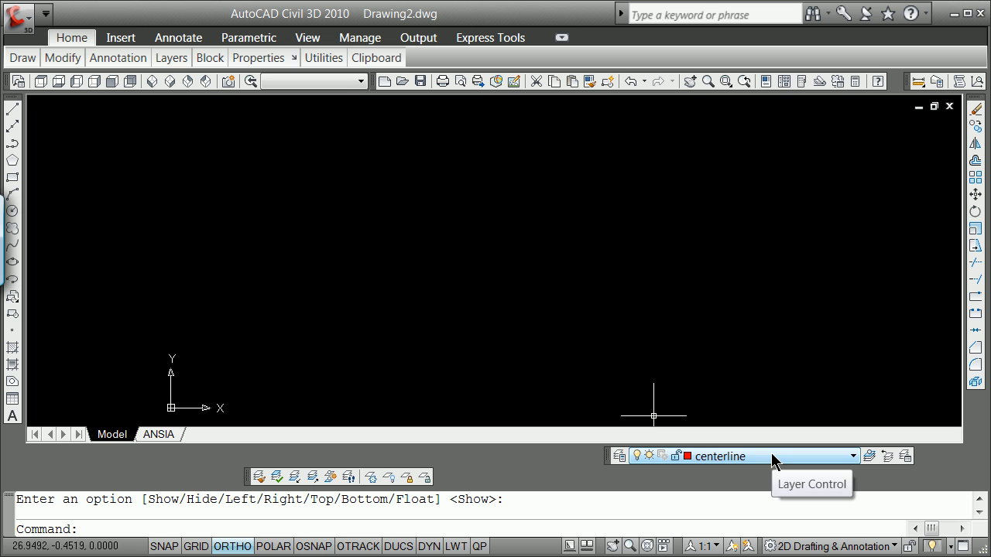
Draw a horizontal line 20 units long on the centerline layer in the middle of the drawing area.
{"action": "left_click", "coordinate": [12, 112]}
{"action": "left_click", "coordinate": [272, 233]}
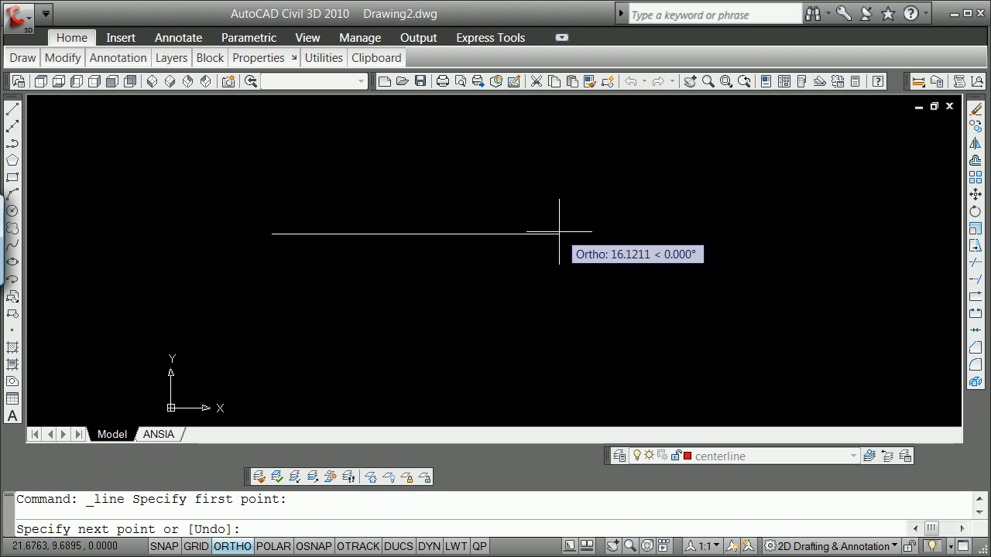
{"action": "key", "text": "Return"}
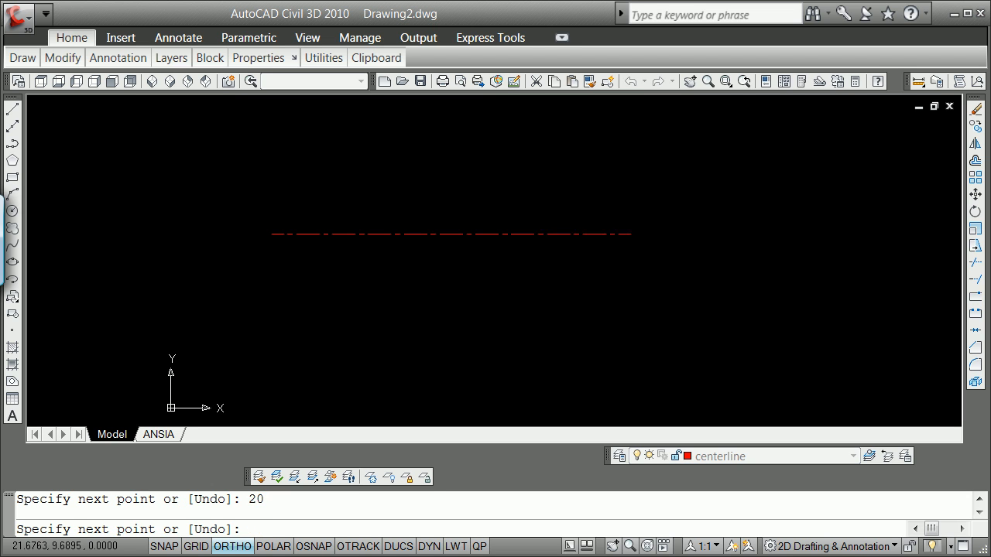
{"action": "key", "text": "Return"}
{"action": "key", "text": "Escape"}
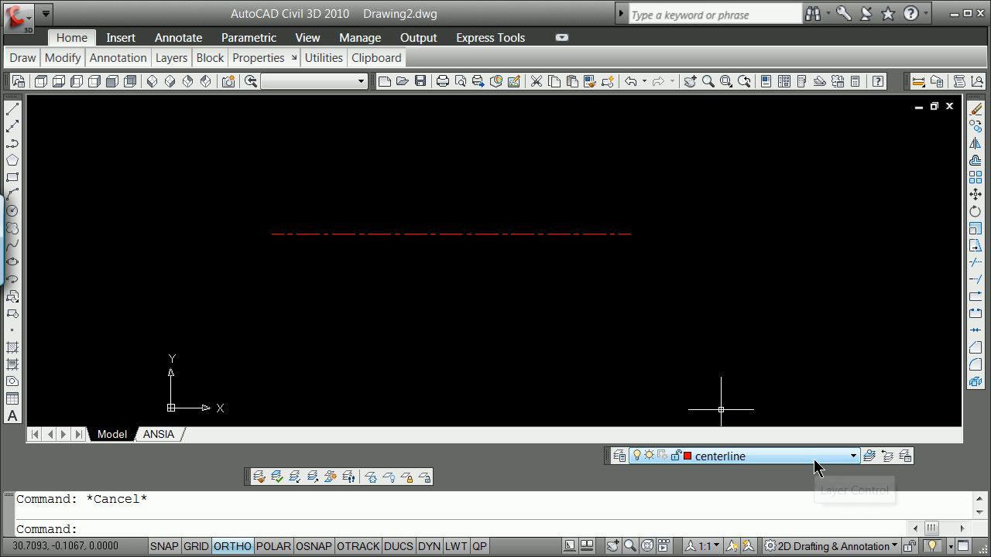
Restore the full ribbon with all its panels.
{"action": "left_click", "coordinate": [561, 38]}
{"action": "left_click", "coordinate": [561, 38]}
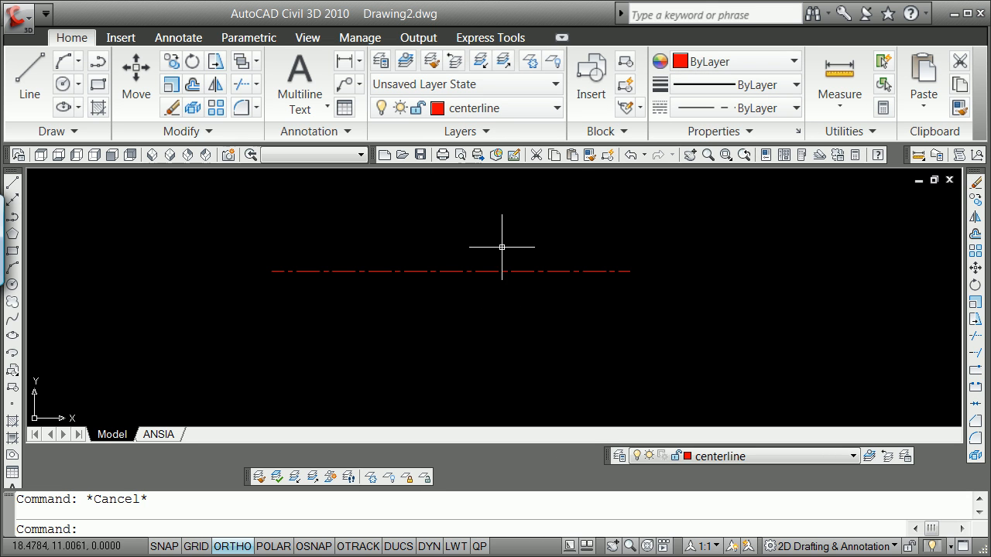
Open the Layer Properties Manager and adjust the column widths to expose the Linetype, On and Plot Style headings.
{"action": "left_click", "coordinate": [619, 457]}
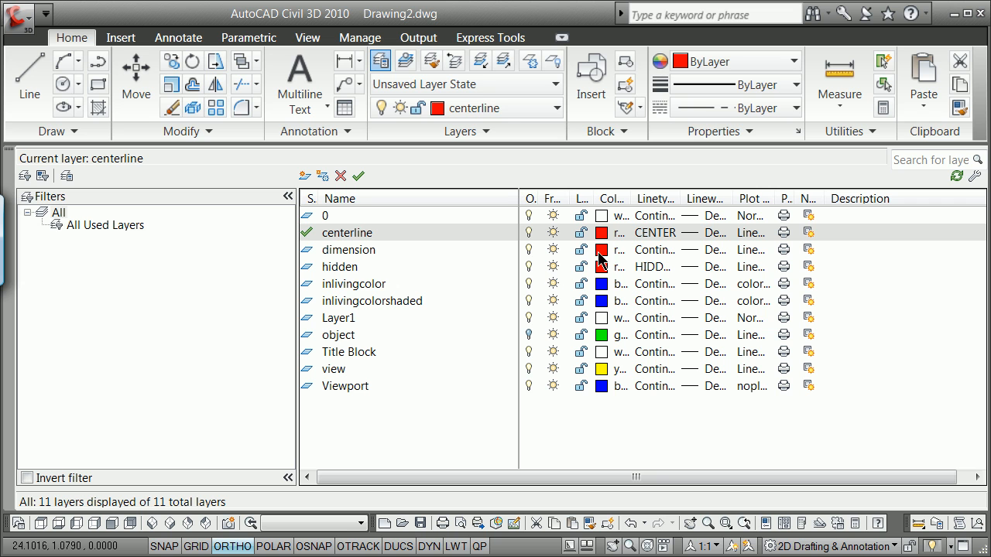
{"action": "left_click_drag", "start_coordinate": [687, 201], "coordinate": [723, 201]}
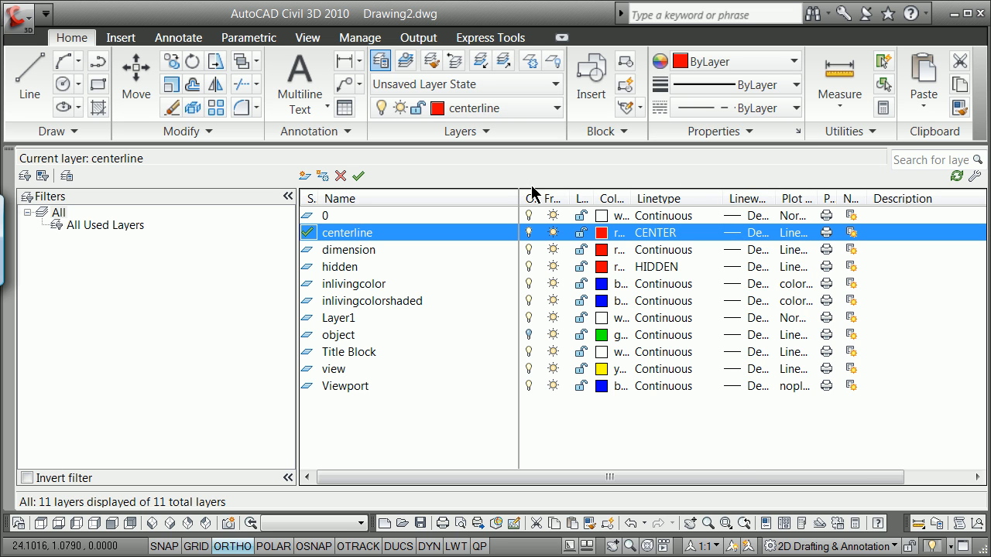
{"action": "left_click_drag", "start_coordinate": [541, 199], "coordinate": [630, 199]}
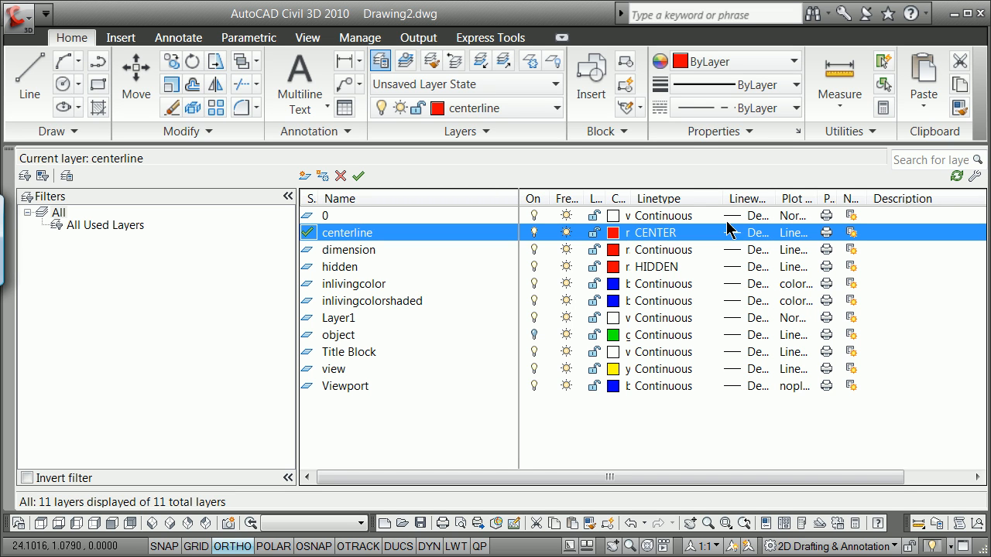
{"action": "left_click_drag", "start_coordinate": [776, 199], "coordinate": [864, 191]}
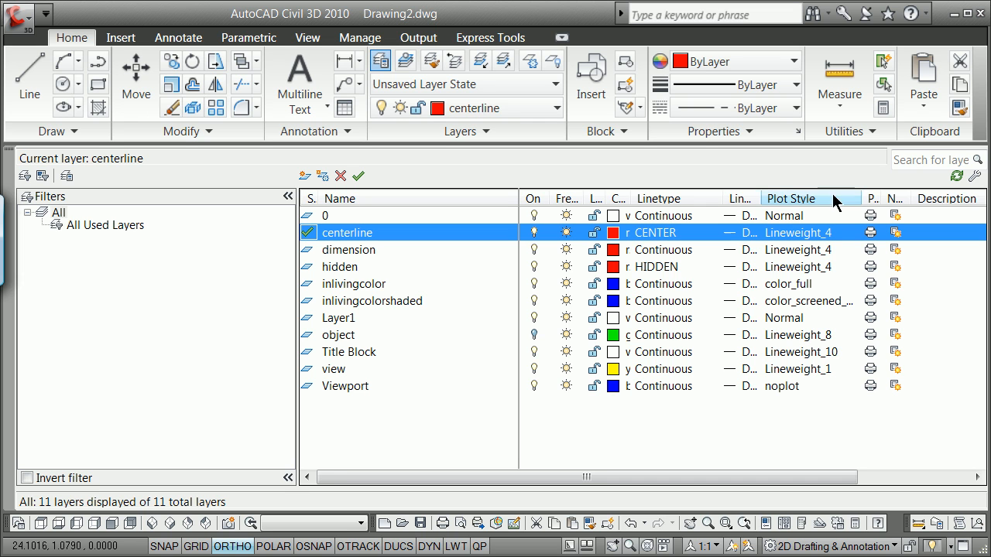
{"action": "left_click_drag", "start_coordinate": [866, 199], "coordinate": [887, 192]}
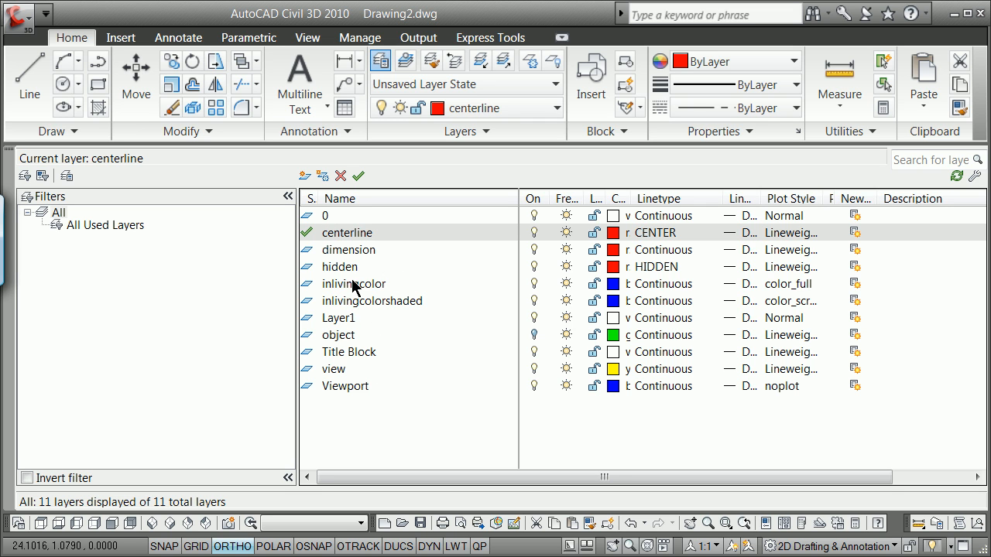
Create a layer named newlayer based on the object layer, and turn the object layer on.
{"action": "left_click", "coordinate": [345, 337]}
{"action": "left_click", "coordinate": [305, 176]}
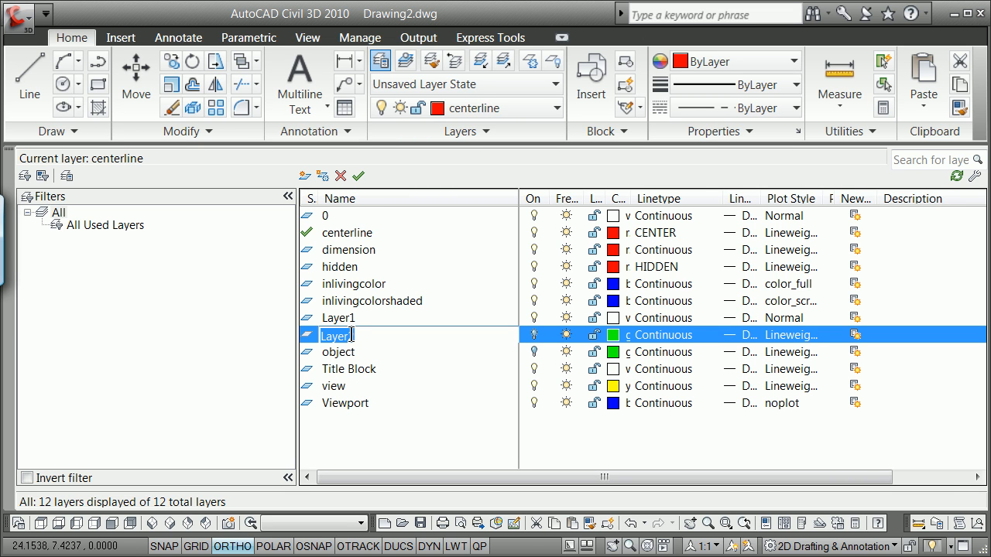
{"action": "type", "text": "newl"}
{"action": "key", "text": "Return"}
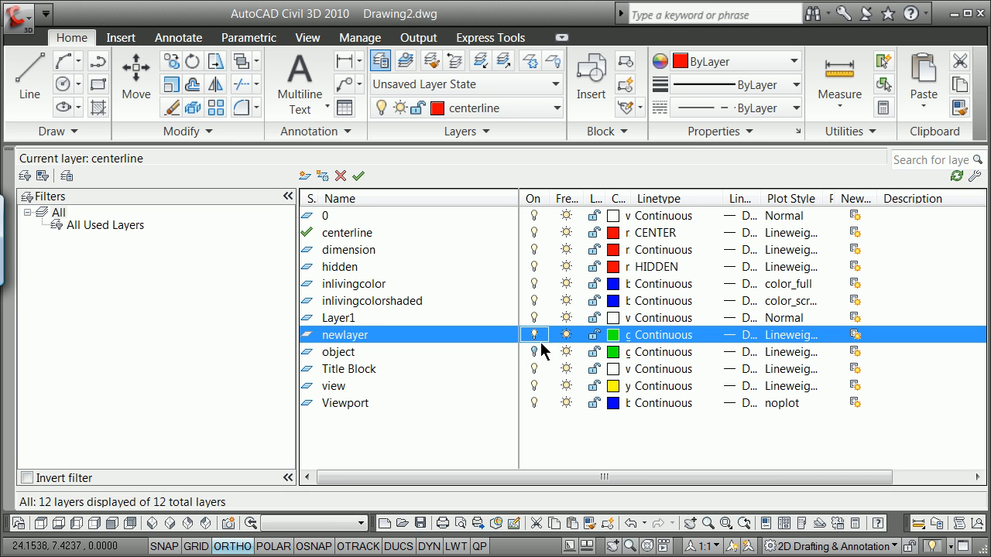
{"action": "left_click", "coordinate": [537, 353]}
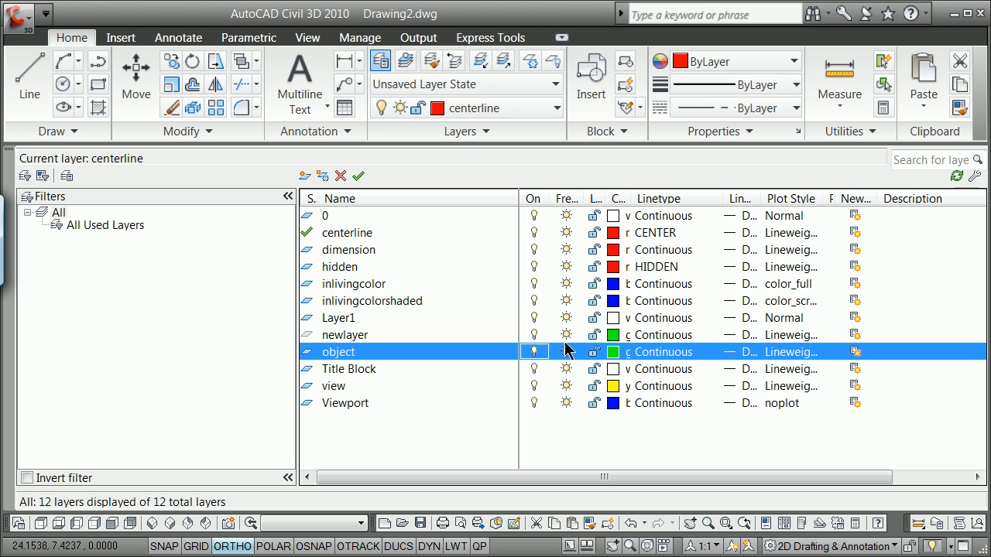
Set the color of newlayer to index color blue, after viewing the True Color options.
{"action": "left_click", "coordinate": [612, 335]}
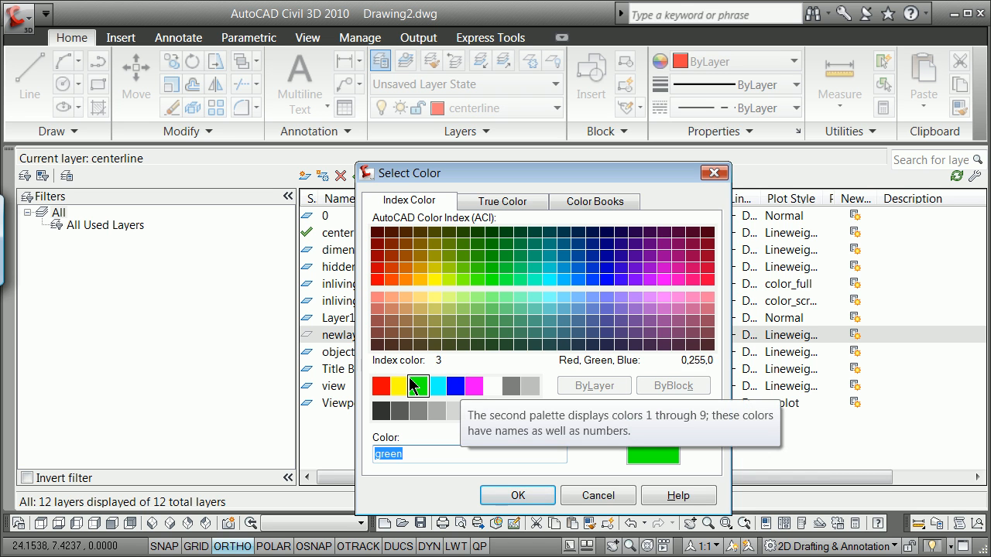
{"action": "left_click", "coordinate": [519, 200]}
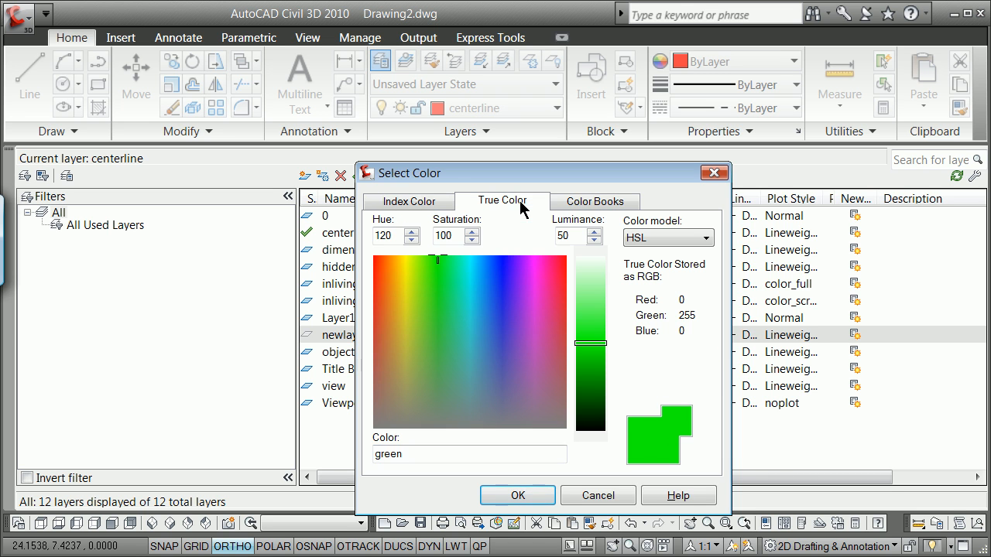
{"action": "left_click", "coordinate": [430, 203]}
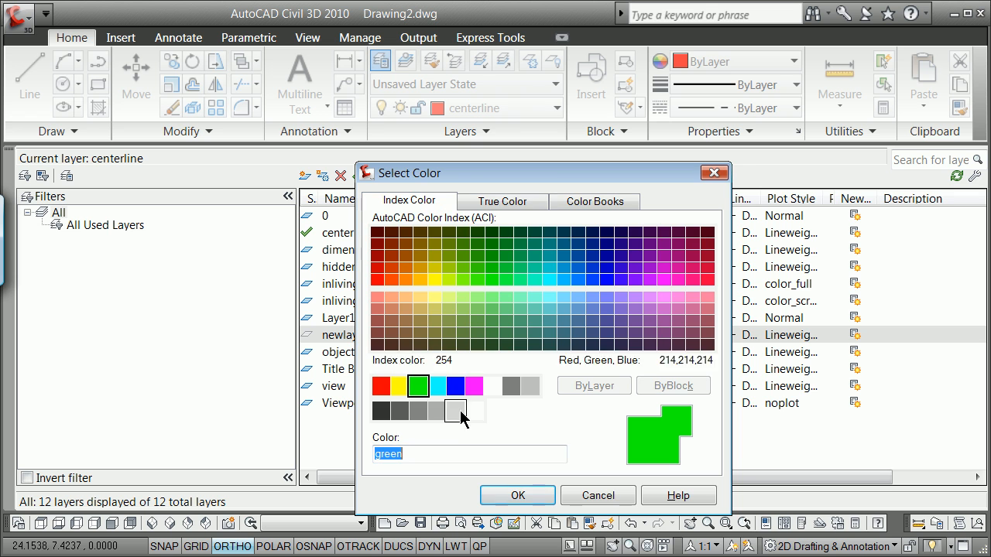
{"action": "left_click", "coordinate": [456, 386]}
{"action": "left_click", "coordinate": [518, 494]}
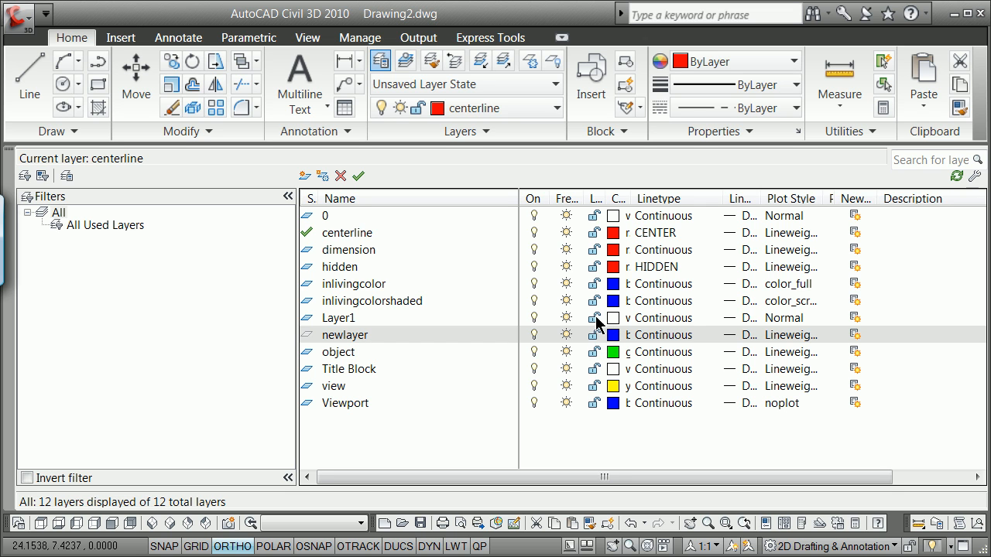
Make newlayer the current layer and close the Layer Properties Manager.
{"action": "left_click", "coordinate": [306, 334]}
{"action": "double_click", "coordinate": [306, 334]}
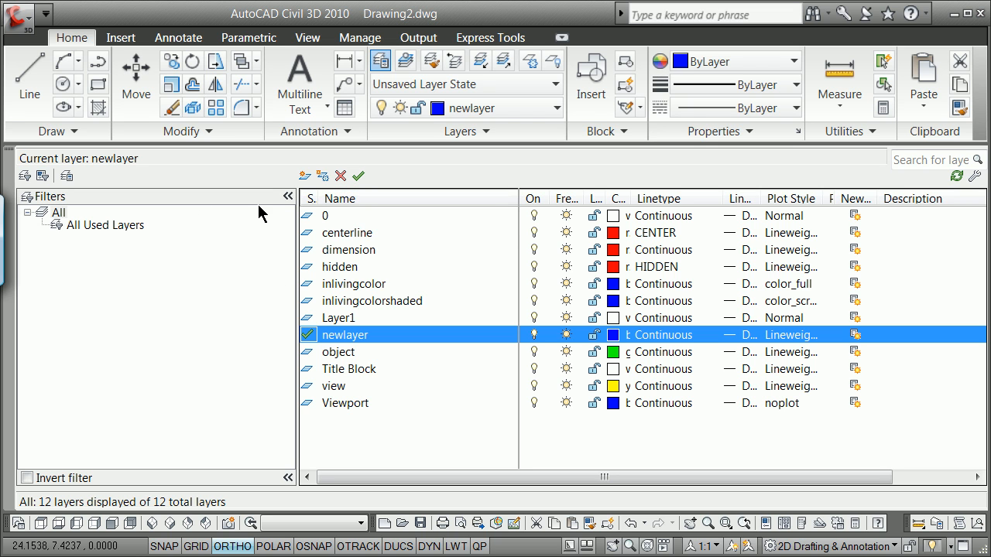
{"action": "left_click", "coordinate": [7, 154]}
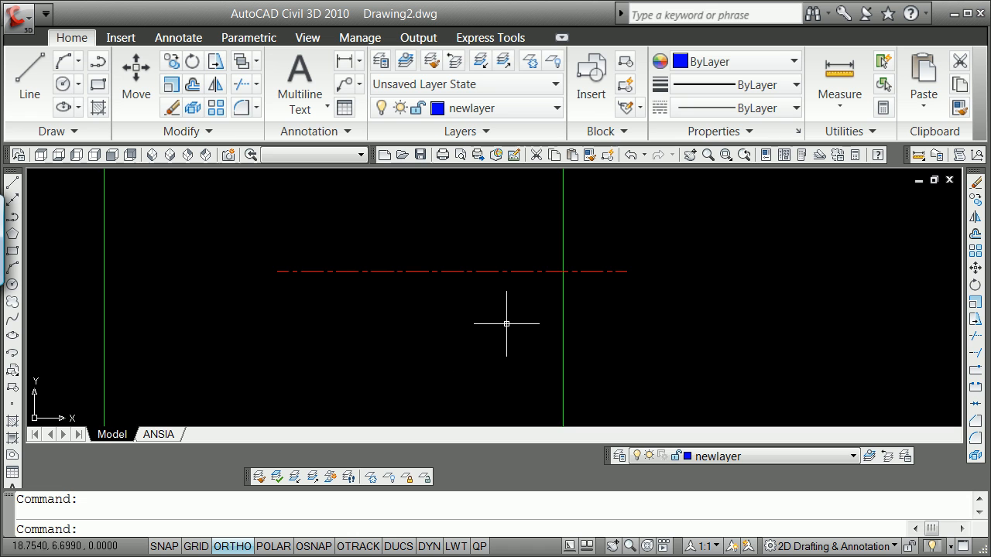
{"action": "scroll", "coordinate": [506, 324], "scroll_direction": "up", "scroll_amount": 4}
{"action": "scroll", "coordinate": [509, 317], "scroll_direction": "down", "scroll_amount": 2}
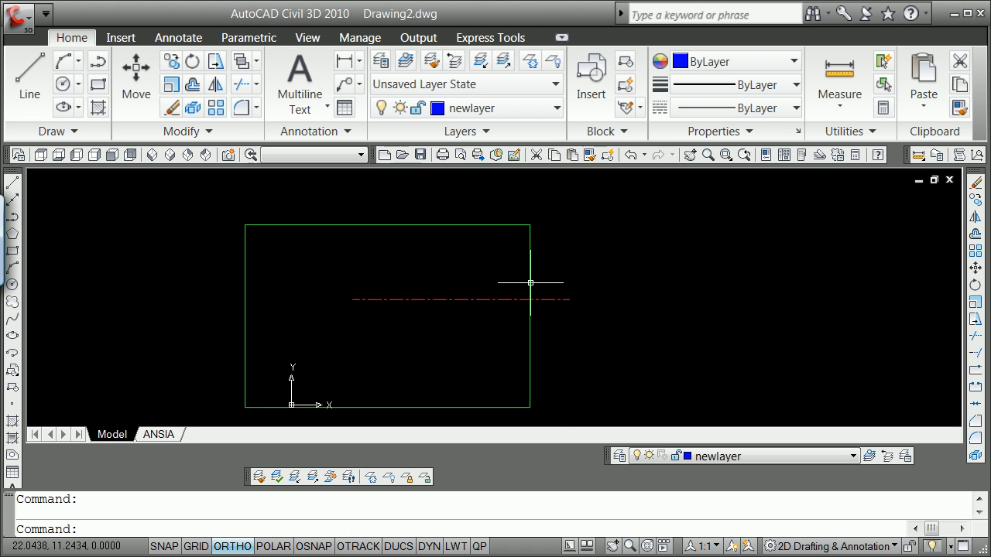
{"action": "scroll", "coordinate": [495, 264], "scroll_direction": "down", "scroll_amount": 4}
{"action": "scroll", "coordinate": [490, 274], "scroll_direction": "down", "scroll_amount": 1}
{"action": "scroll", "coordinate": [490, 271], "scroll_direction": "up", "scroll_amount": 5}
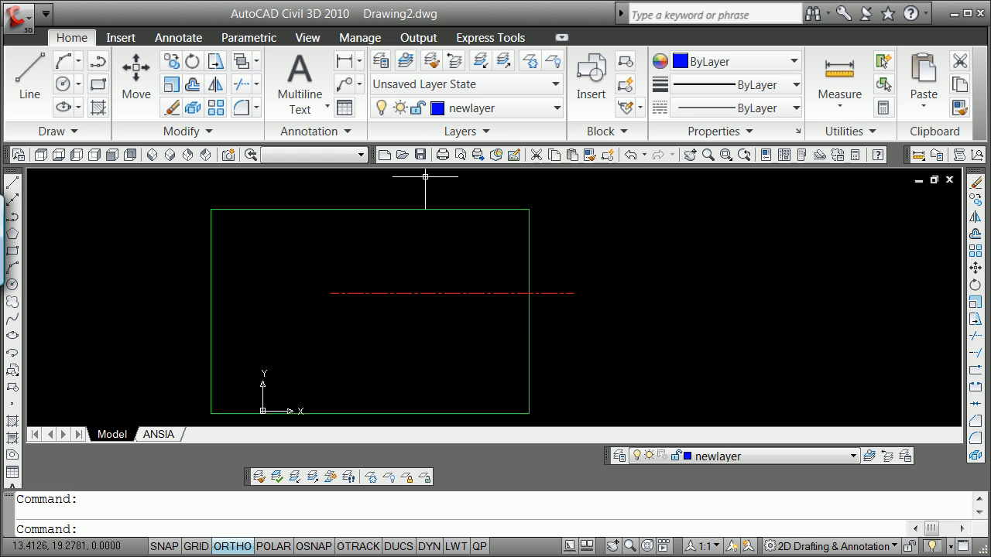
Create a layer named noshow in the Layer Properties Manager, make it current and close the manager.
{"action": "left_click", "coordinate": [381, 61]}
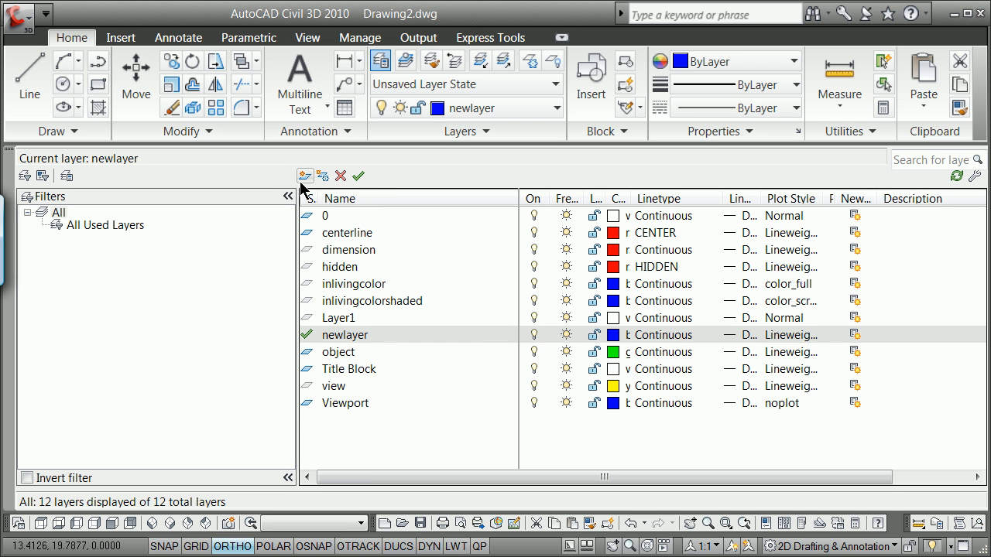
{"action": "left_click", "coordinate": [303, 176]}
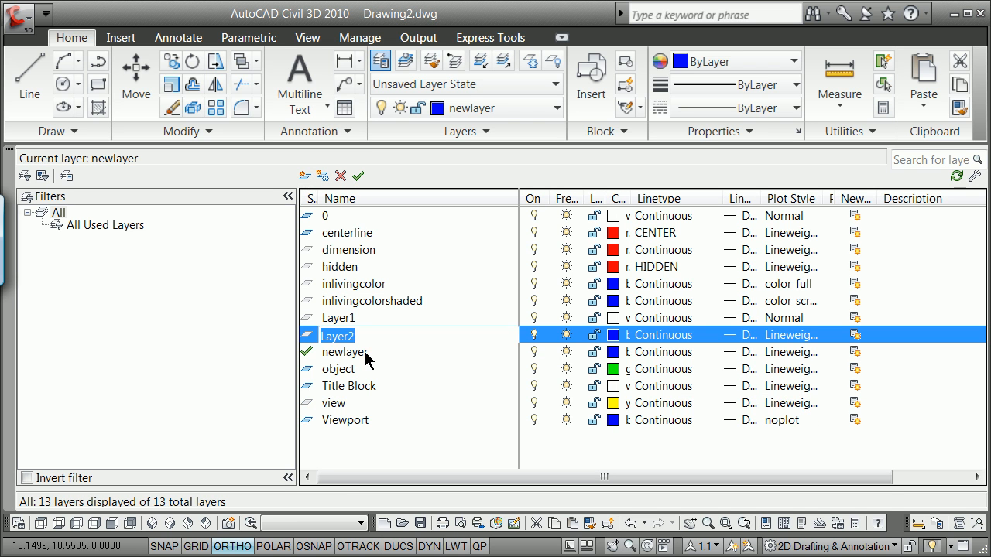
{"action": "type", "text": "noso"}
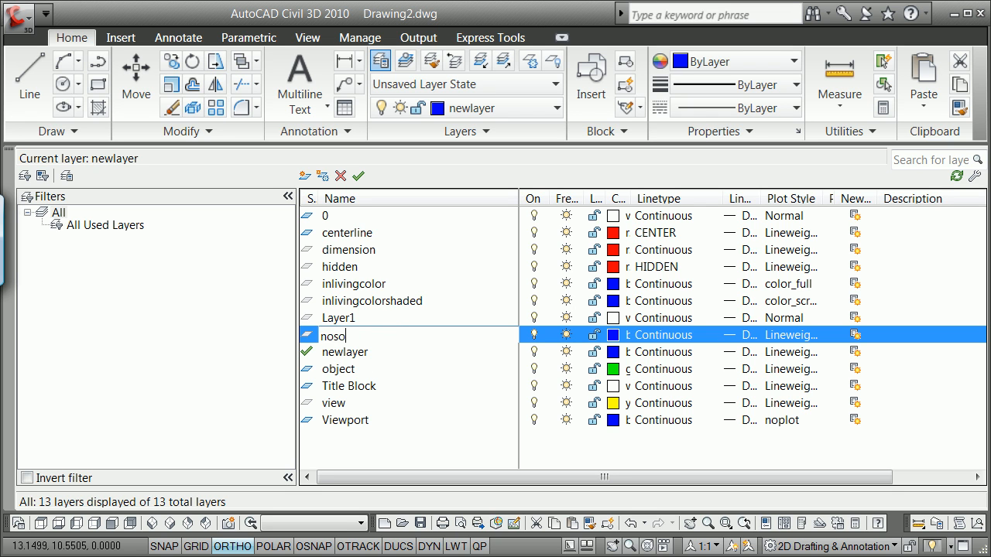
{"action": "key", "text": "BackSpace"}
{"action": "type", "text": "how"}
{"action": "double_click", "coordinate": [310, 334]}
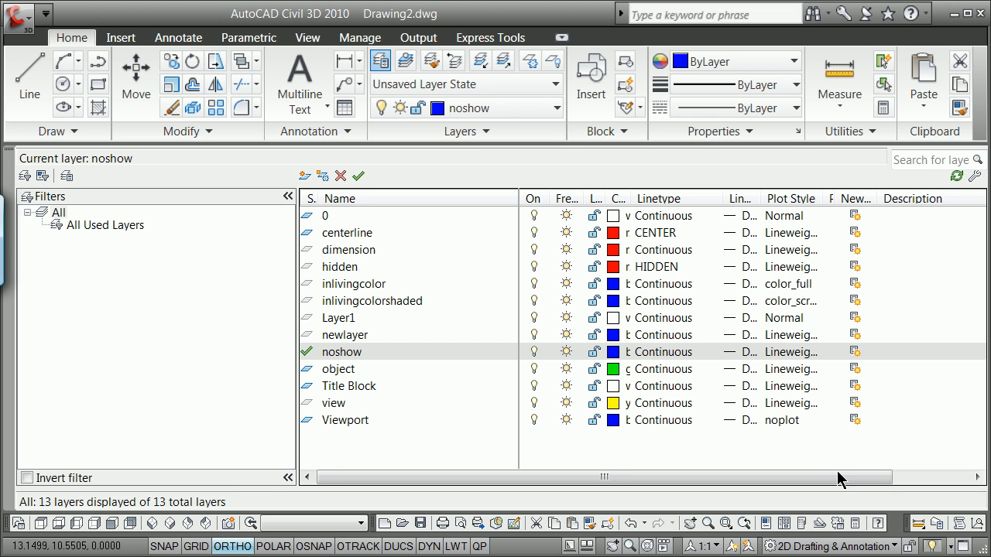
{"action": "left_click", "coordinate": [8, 158]}
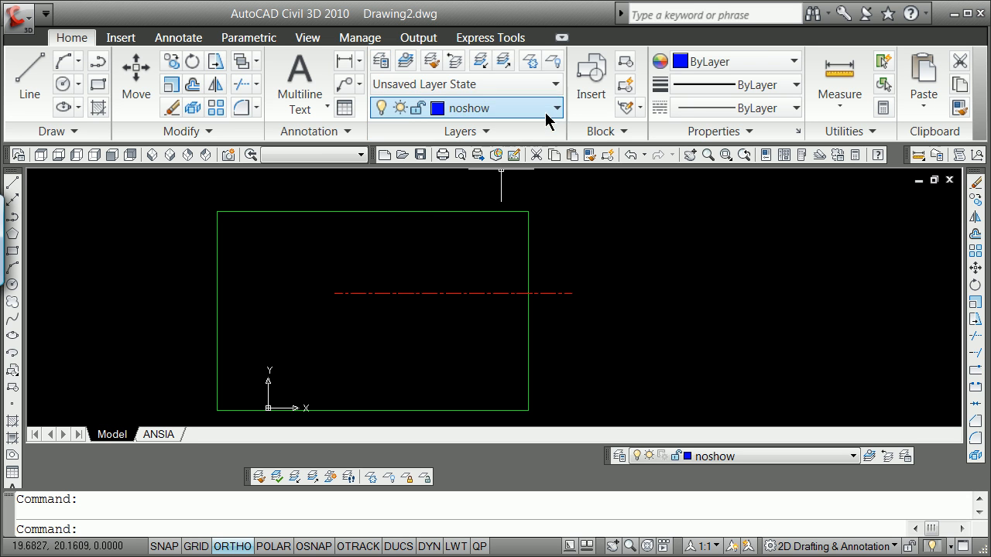
Move the red dashed centerline crossing the rectangle to the noshow layer through its object properties, then deselect it.
{"action": "left_click", "coordinate": [437, 294]}
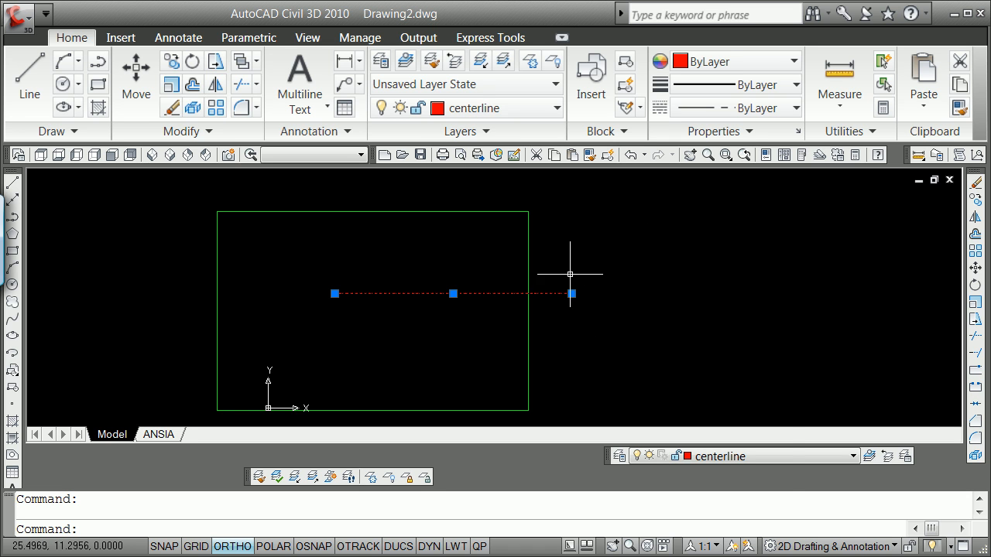
{"action": "right_click", "coordinate": [652, 211]}
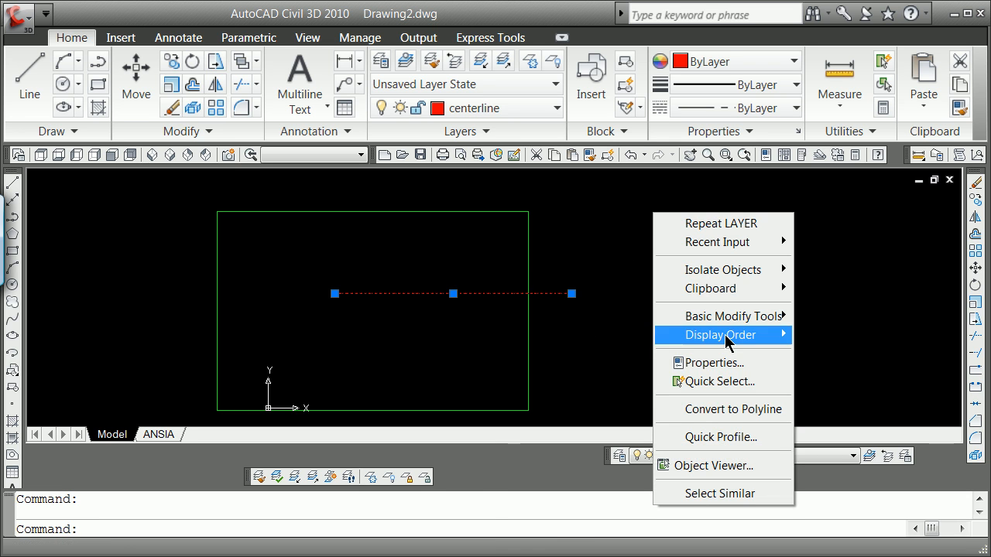
{"action": "left_click", "coordinate": [713, 362]}
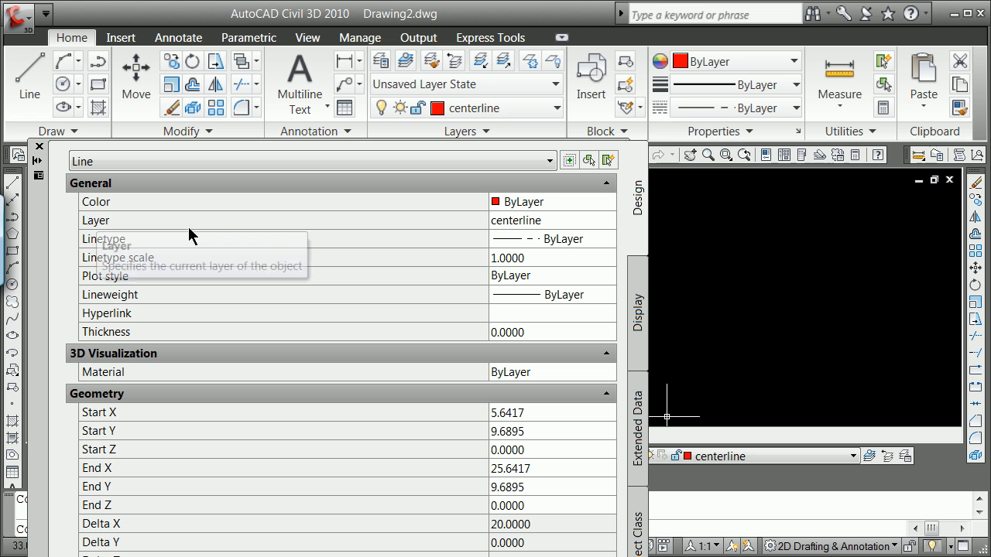
{"action": "left_click", "coordinate": [573, 221]}
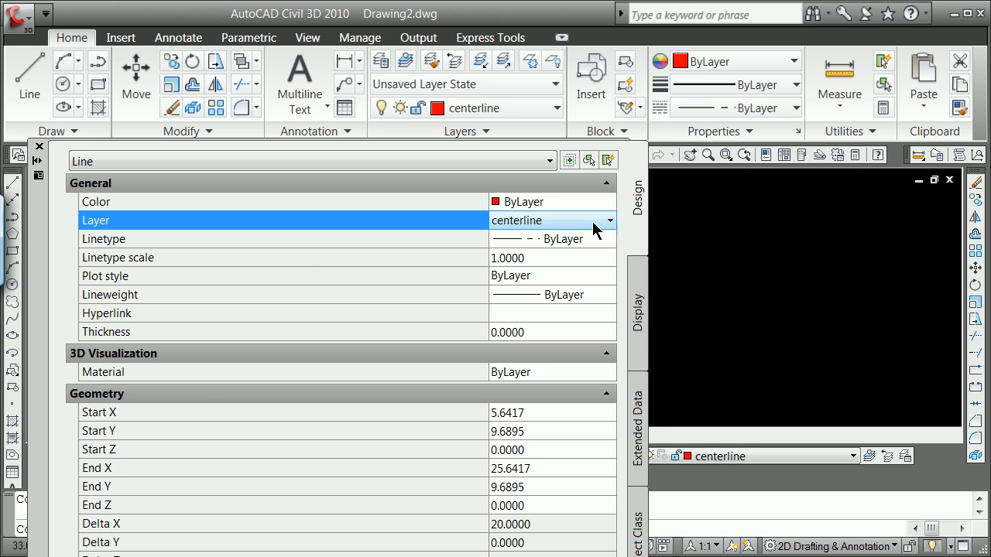
{"action": "left_click", "coordinate": [609, 221]}
{"action": "left_click", "coordinate": [526, 365]}
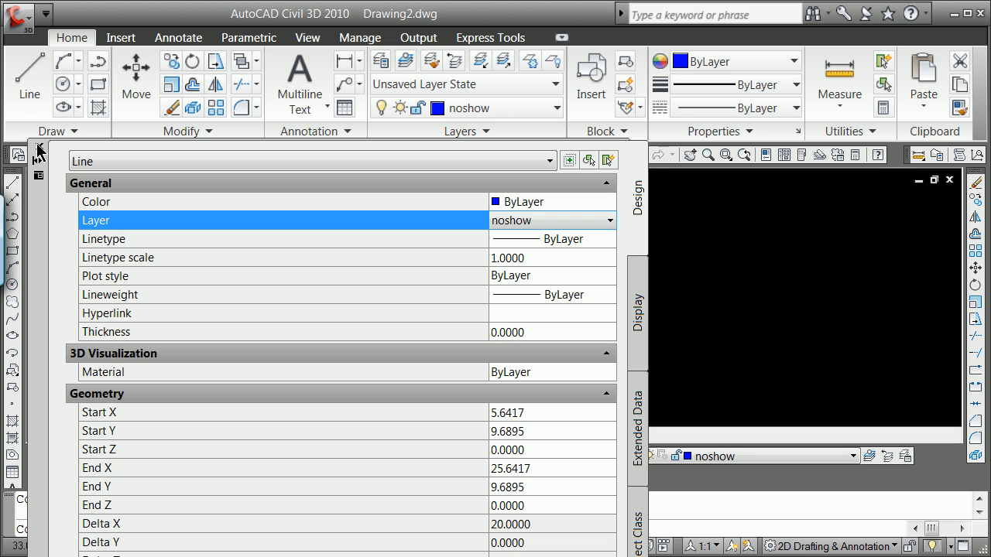
{"action": "left_click", "coordinate": [39, 147]}
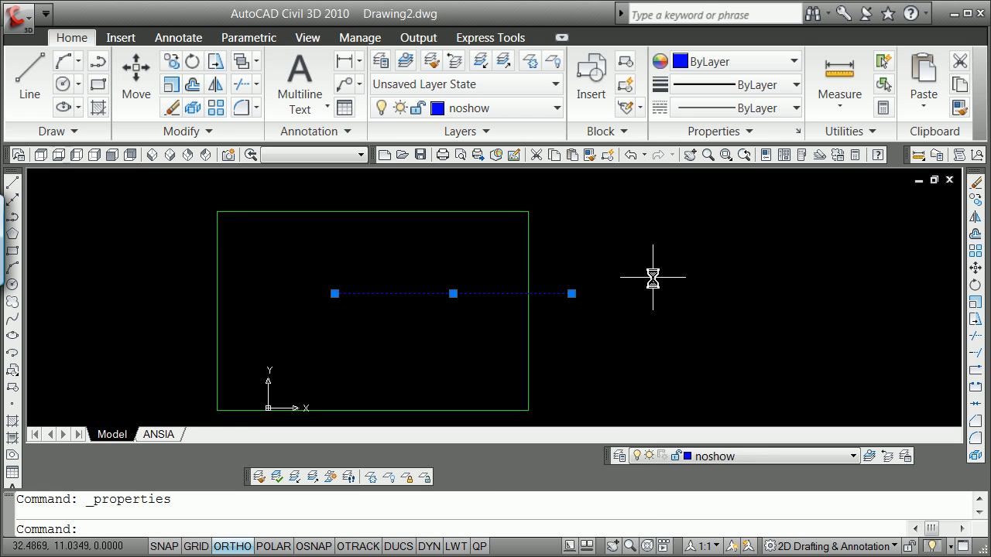
{"action": "key", "text": "Escape"}
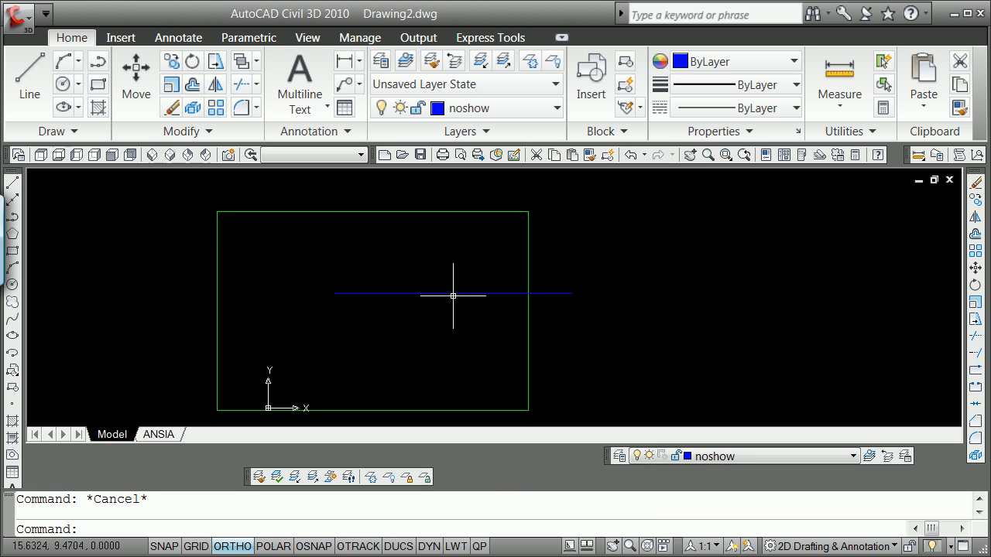
Draw a short horizontal line crossing the rectangle's right edge and a circle above its right end on the noshow layer.
{"action": "left_click", "coordinate": [14, 186]}
{"action": "left_click", "coordinate": [514, 264]}
{"action": "left_click", "coordinate": [624, 264]}
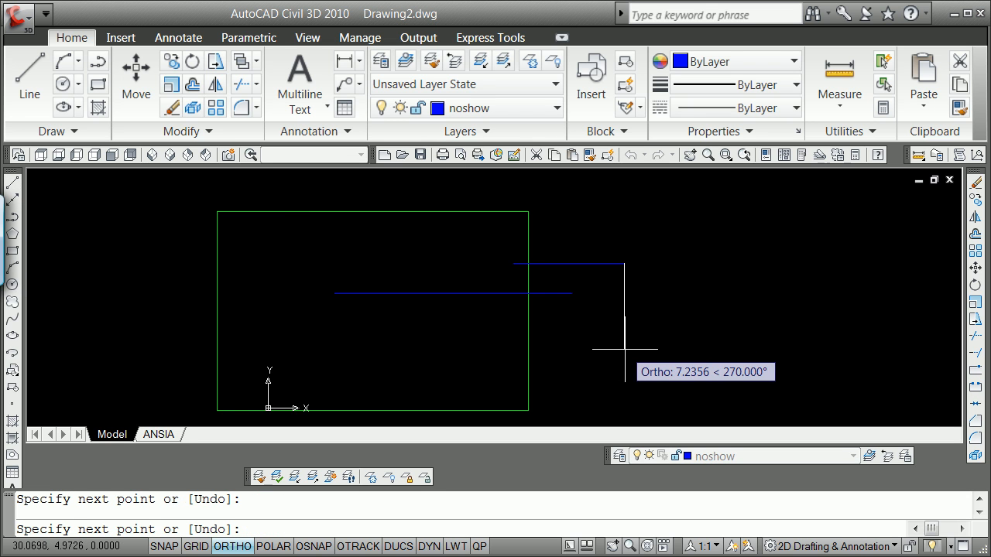
{"action": "key", "text": "Return"}
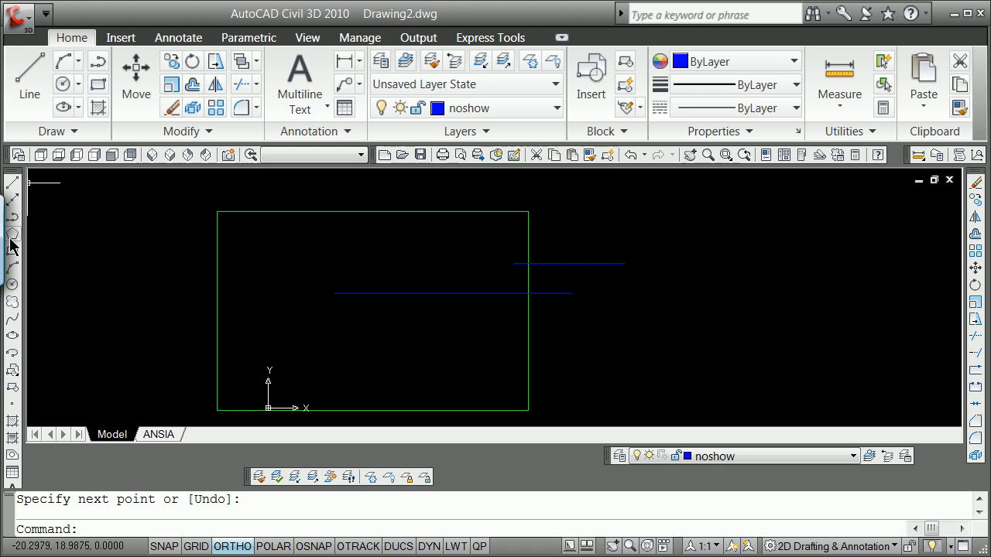
{"action": "left_click", "coordinate": [13, 285]}
{"action": "left_click", "coordinate": [643, 219]}
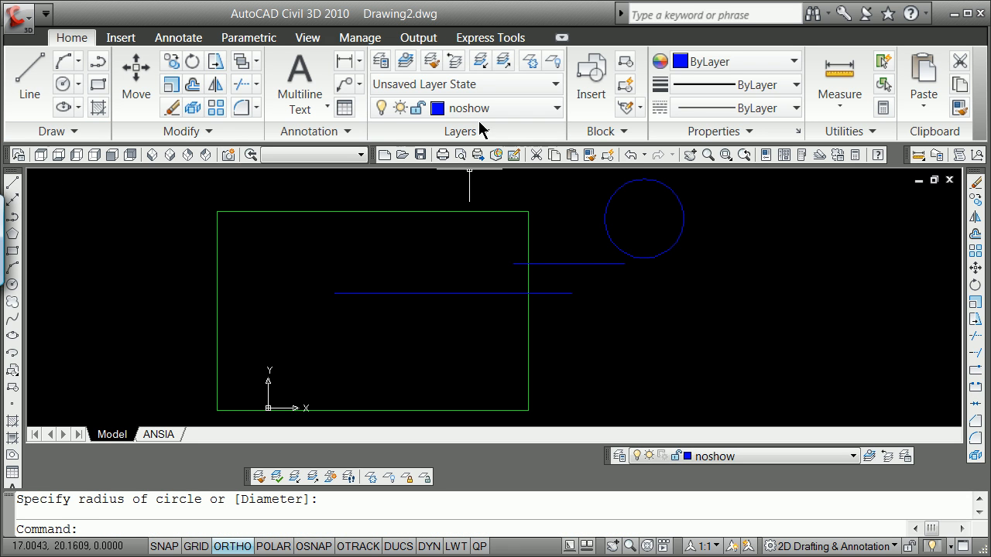
Offset the long horizontal line through a point just below it, using the Through option.
{"action": "type", "text": "o"}
{"action": "key", "text": "Return"}
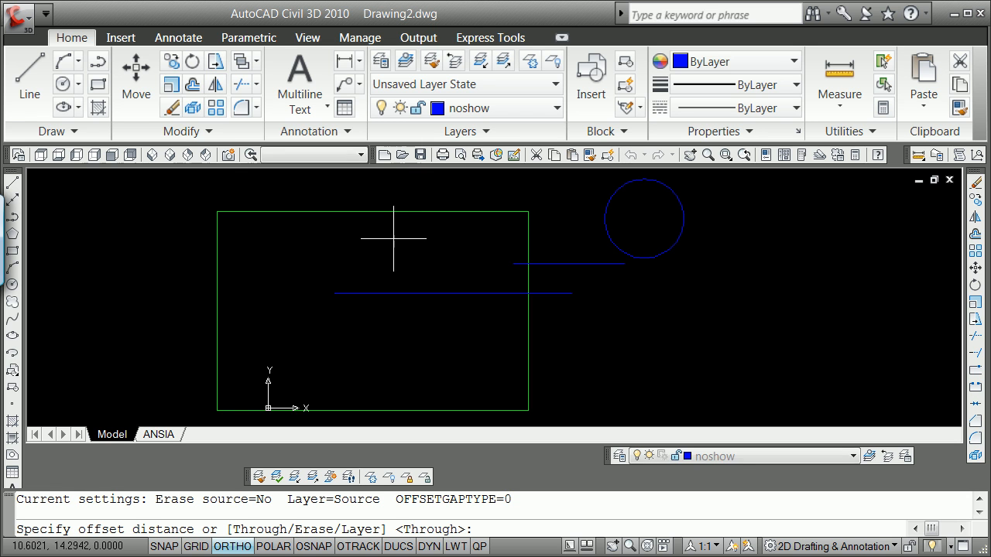
{"action": "type", "text": "t"}
{"action": "key", "text": "Return"}
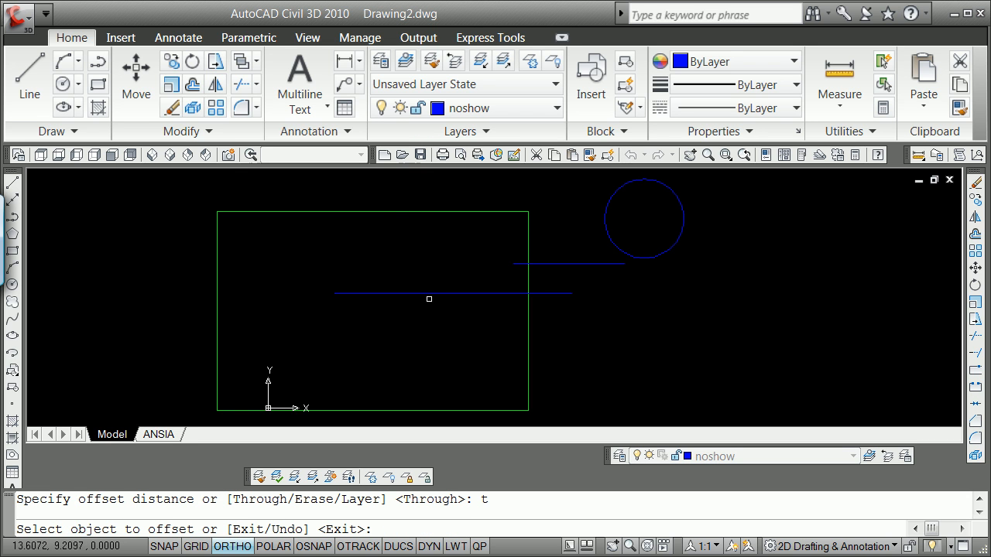
{"action": "left_click", "coordinate": [433, 294]}
{"action": "left_click", "coordinate": [434, 317]}
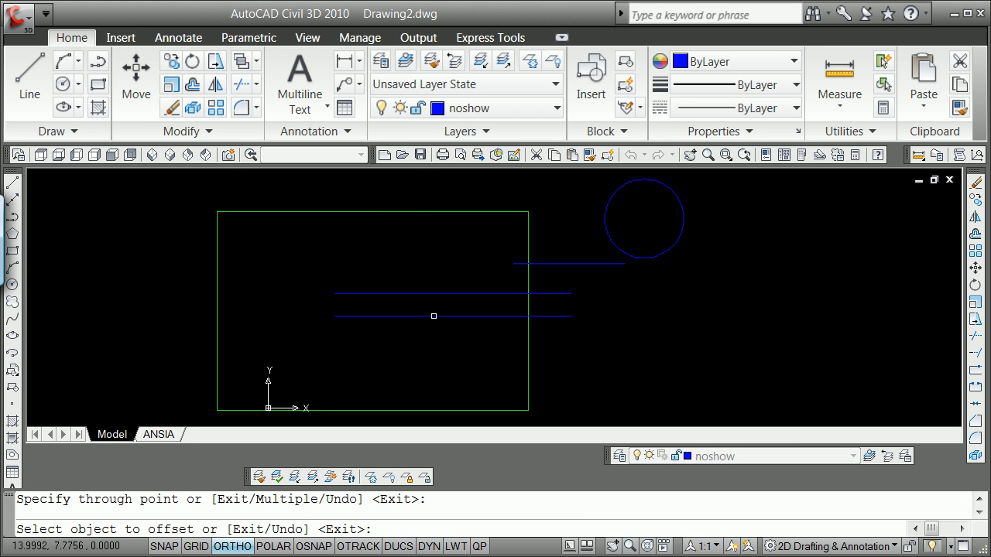
{"action": "key", "text": "Return"}
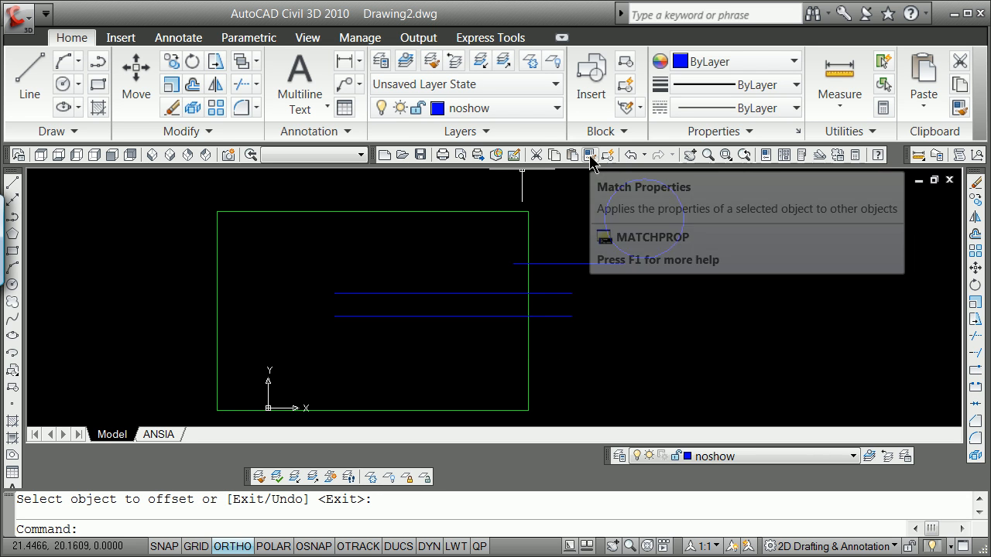
{"action": "left_click", "coordinate": [401, 244]}
{"action": "left_click", "coordinate": [401, 242]}
{"action": "left_click", "coordinate": [401, 242]}
{"action": "left_click", "coordinate": [401, 242]}
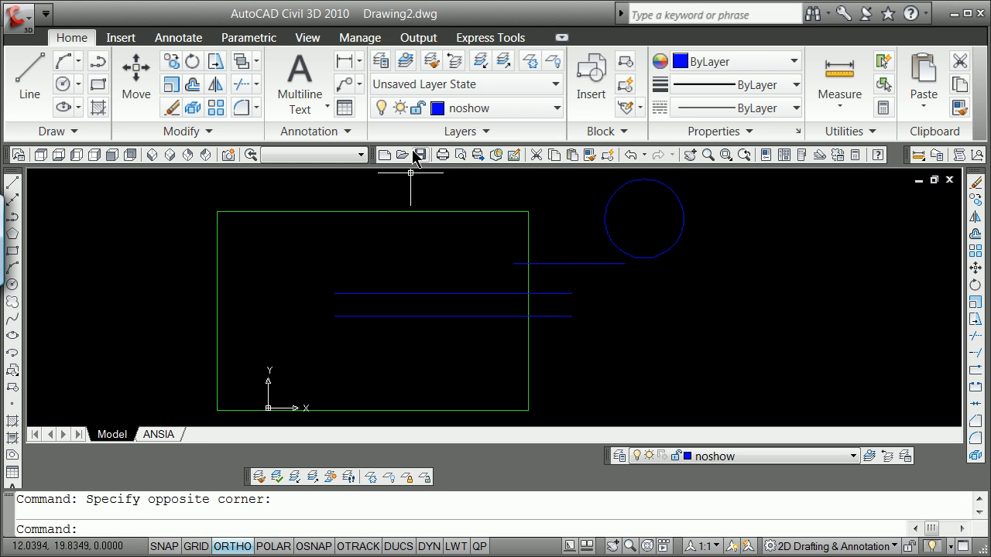
{"action": "left_click", "coordinate": [380, 108]}
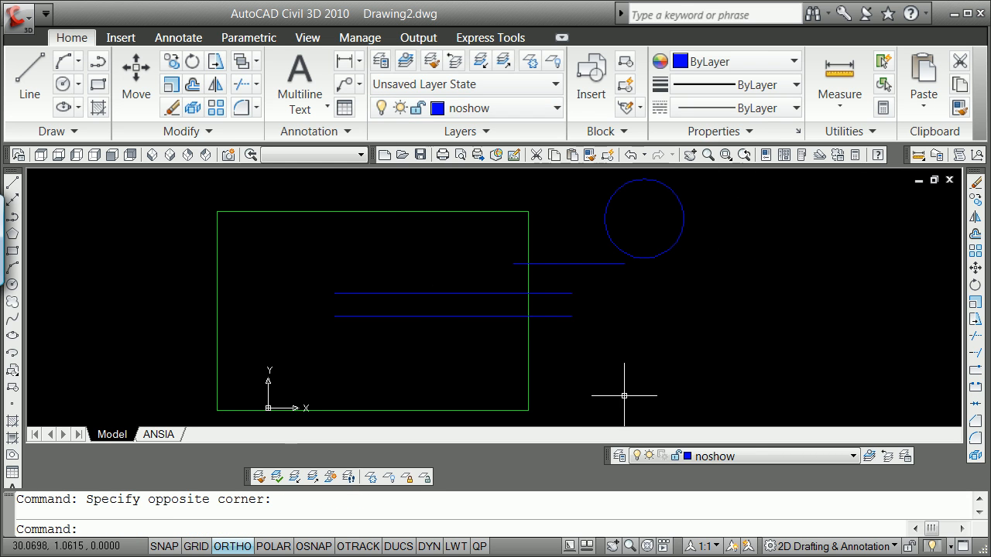
Make view the current layer, freeze the noshow layer, and close the Layer Properties Manager.
{"action": "left_click", "coordinate": [387, 64]}
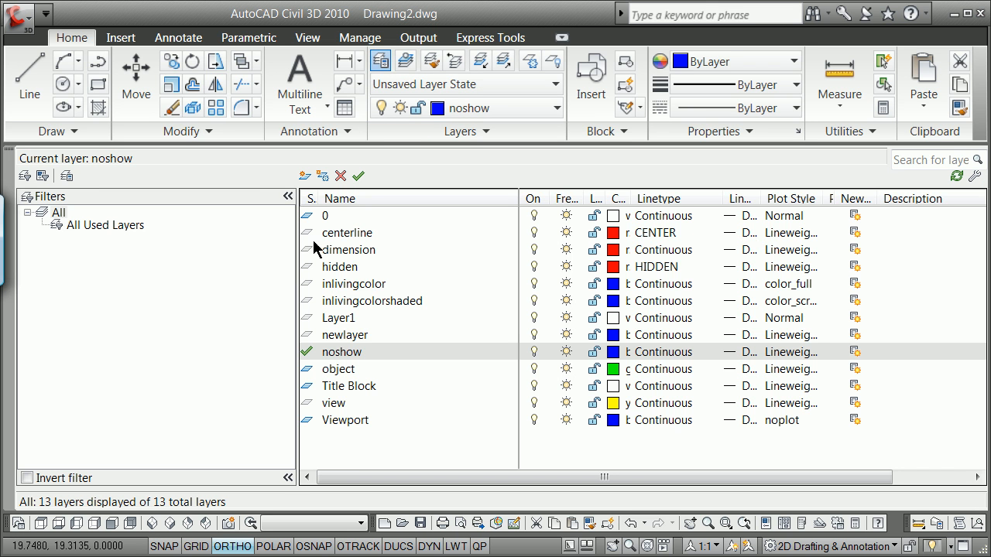
{"action": "double_click", "coordinate": [307, 403]}
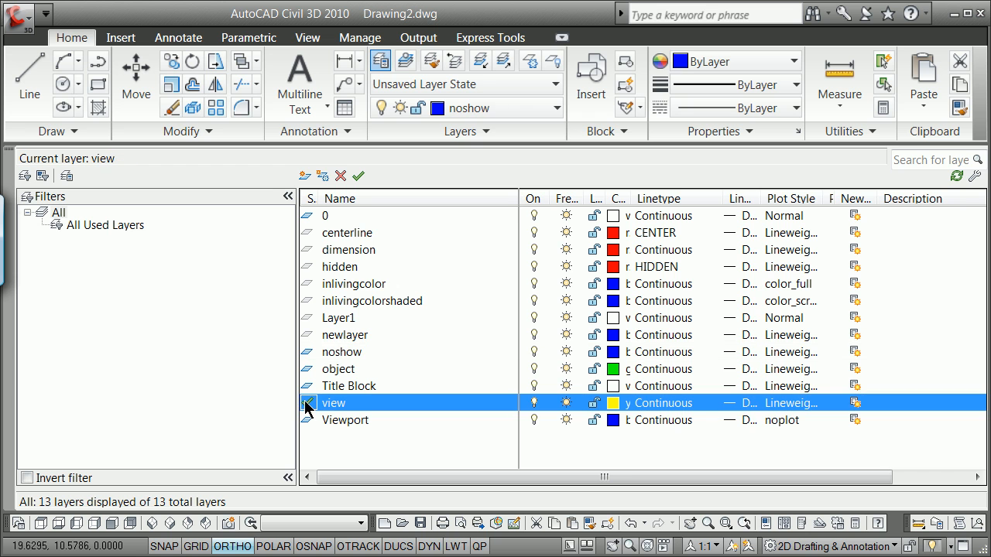
{"action": "left_click", "coordinate": [569, 352]}
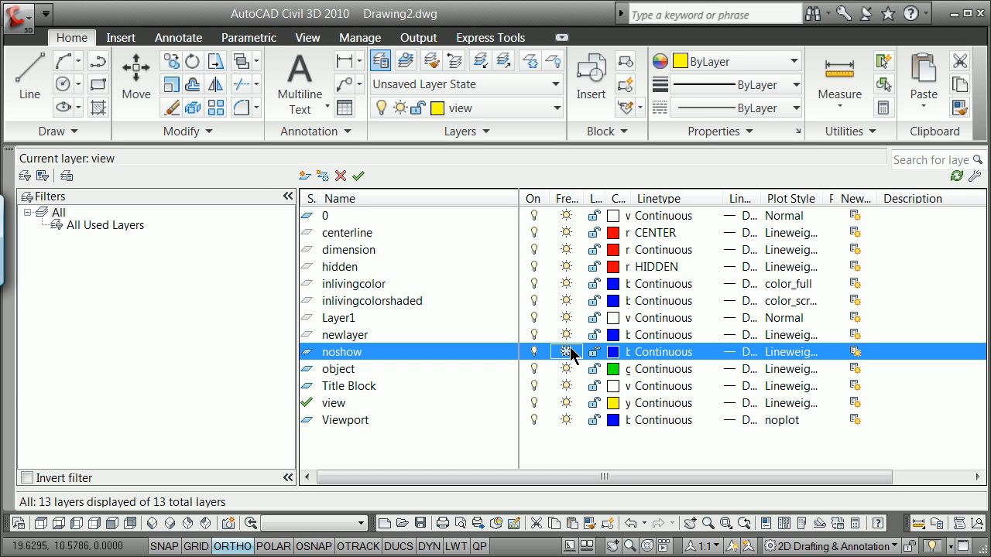
{"action": "left_click", "coordinate": [8, 158]}
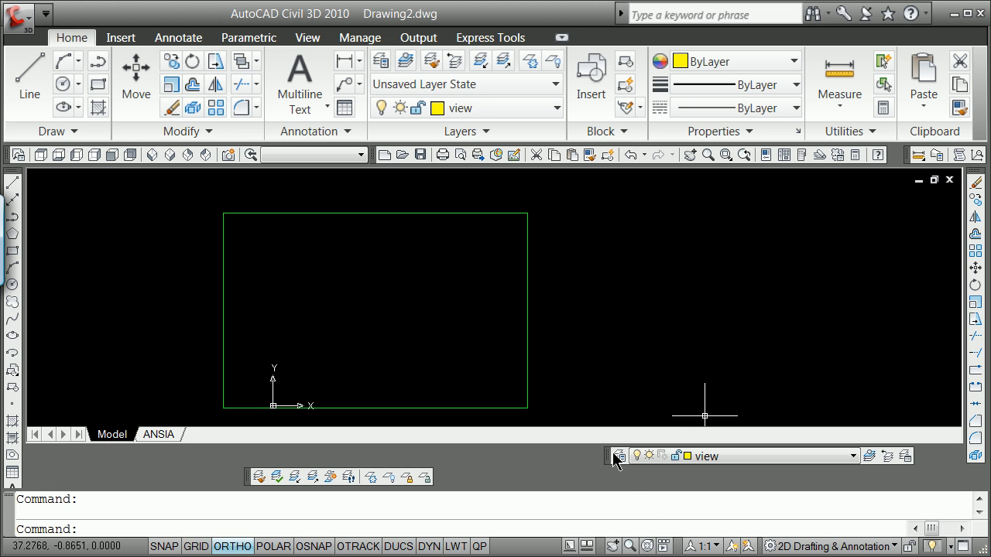
Save the current layer settings as a new layer state named noshowstatefeb34 and close the Layer States Manager.
{"action": "left_click", "coordinate": [906, 457]}
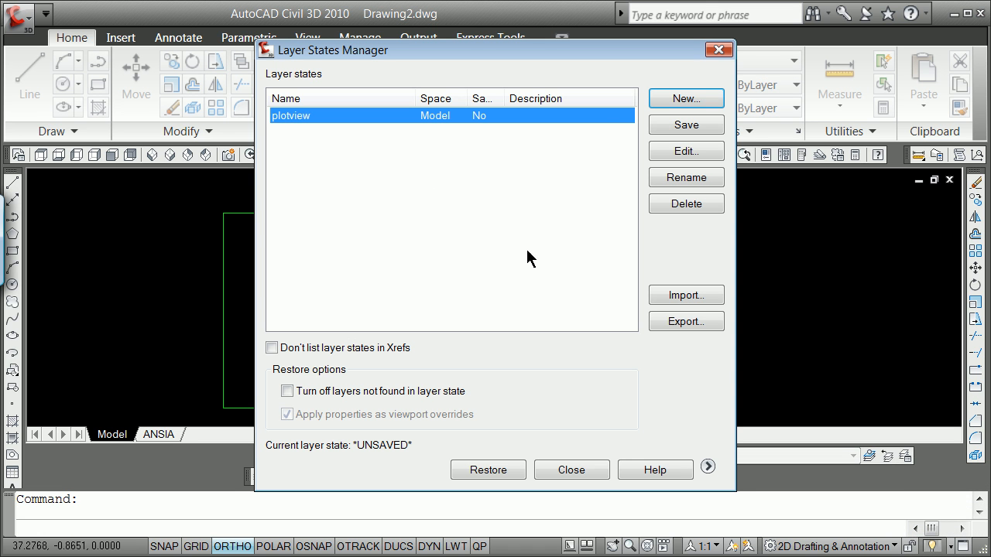
{"action": "left_click", "coordinate": [681, 105]}
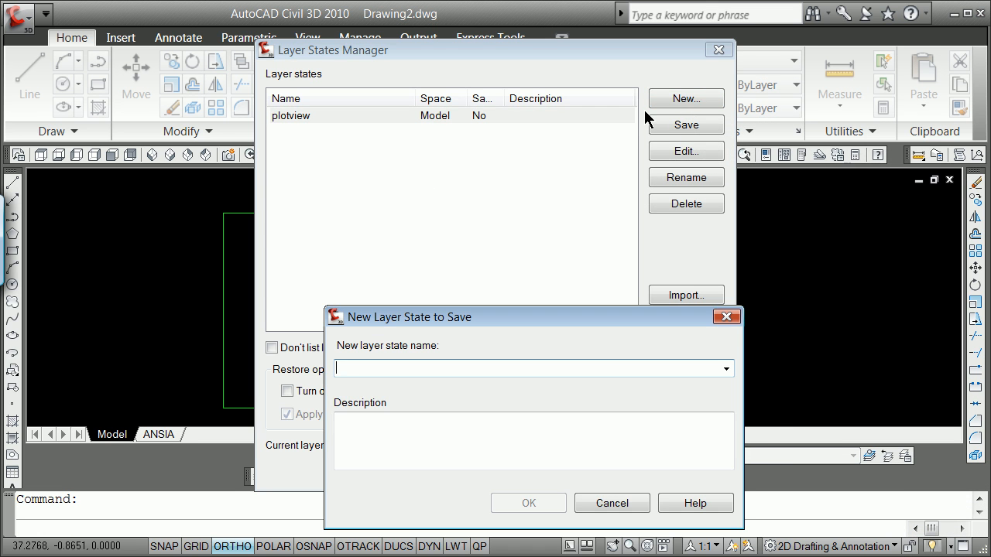
{"action": "type", "text": "noshow"}
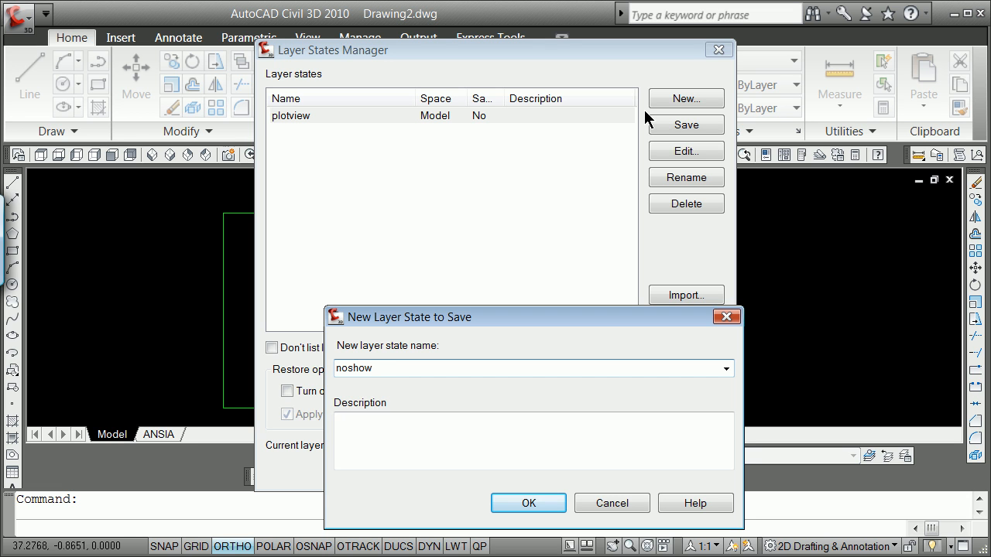
{"action": "type", "text": "statefeb34"}
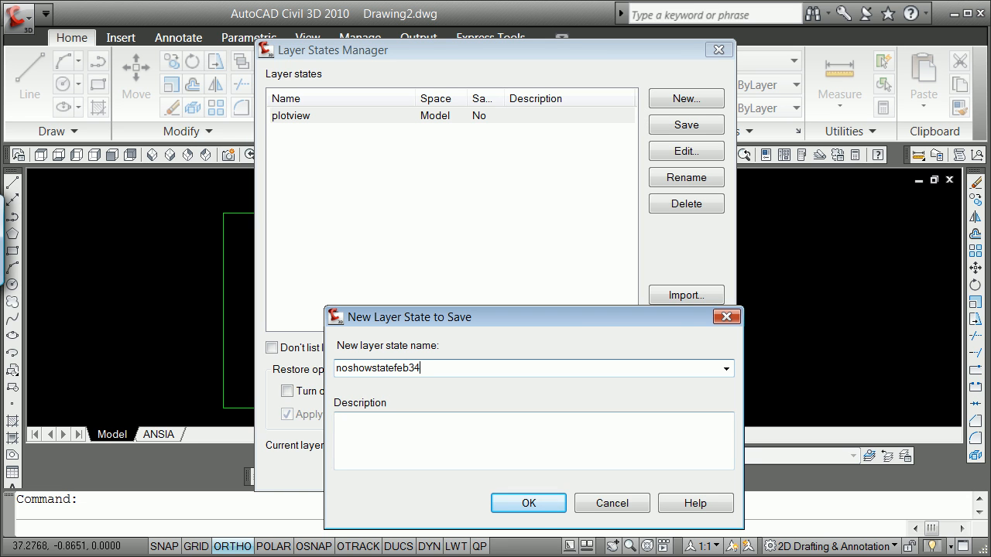
{"action": "left_click", "coordinate": [531, 504]}
{"action": "left_click", "coordinate": [563, 470]}
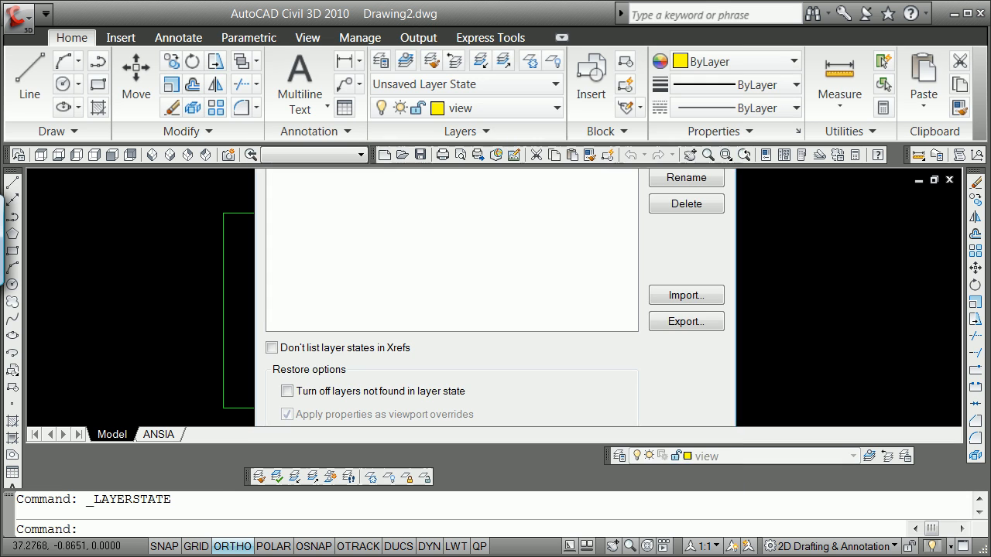